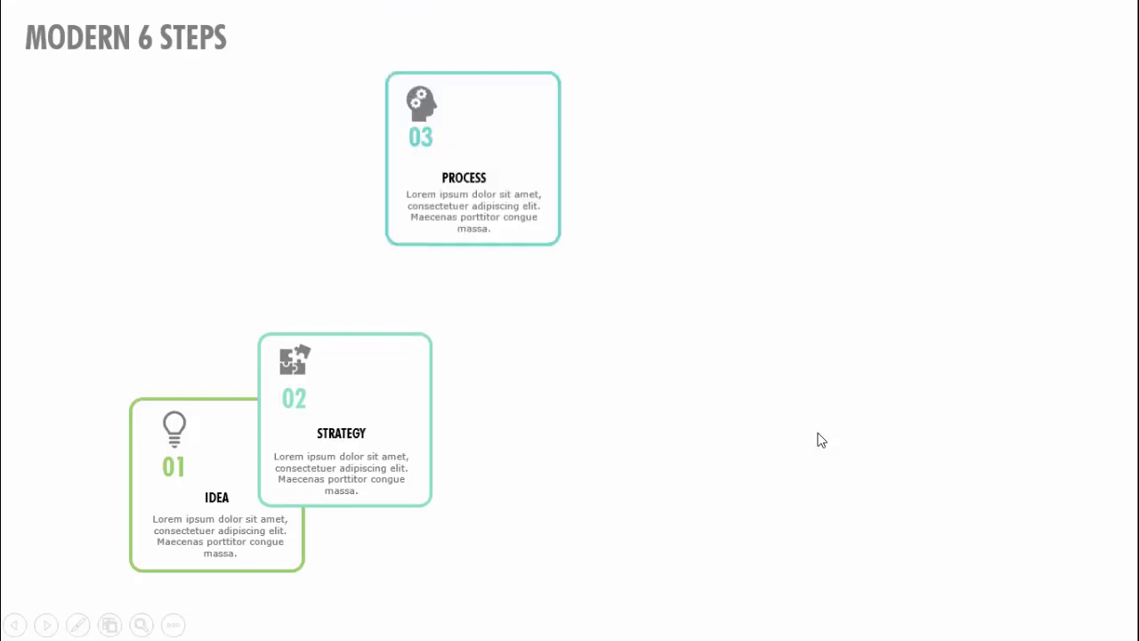
{"action": "left_click", "coordinate": [820, 440]}
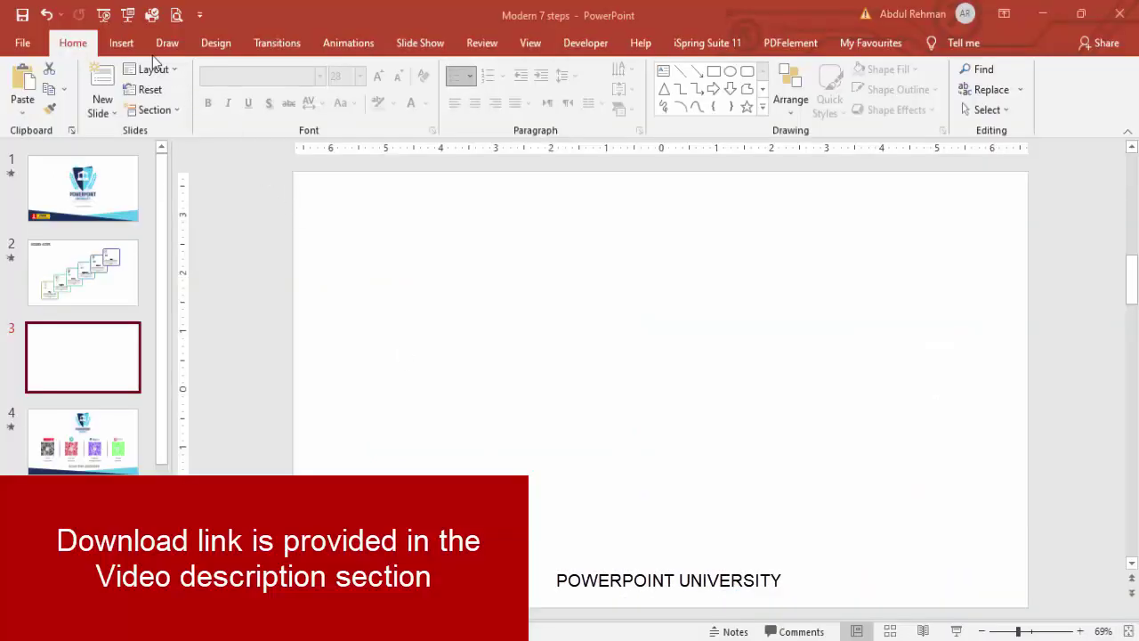
Step: Insert a default-size rounded-corner rectangle near the middle of the blank slide 3
{"action": "left_click", "coordinate": [121, 45]}
{"action": "left_click", "coordinate": [266, 115]}
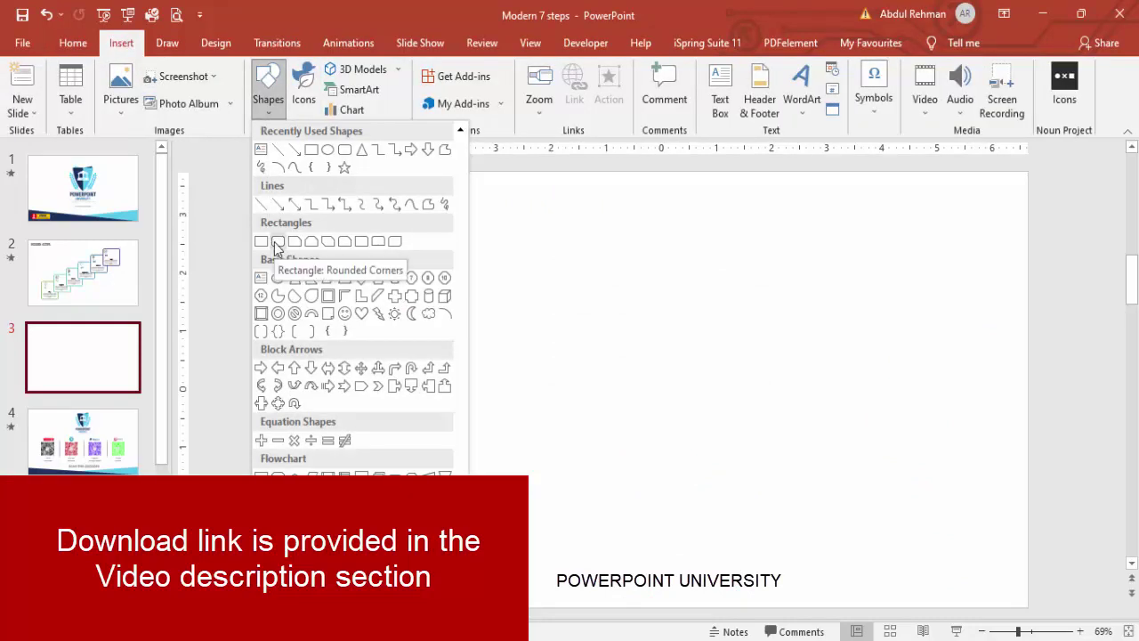
{"action": "left_click", "coordinate": [279, 242]}
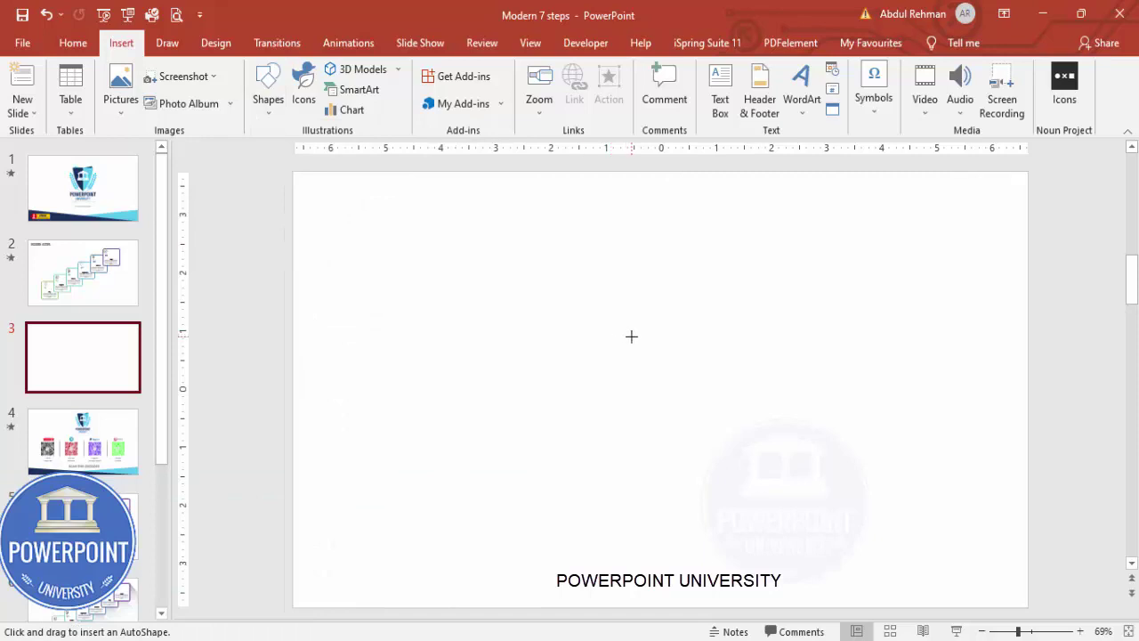
{"action": "left_click", "coordinate": [631, 336]}
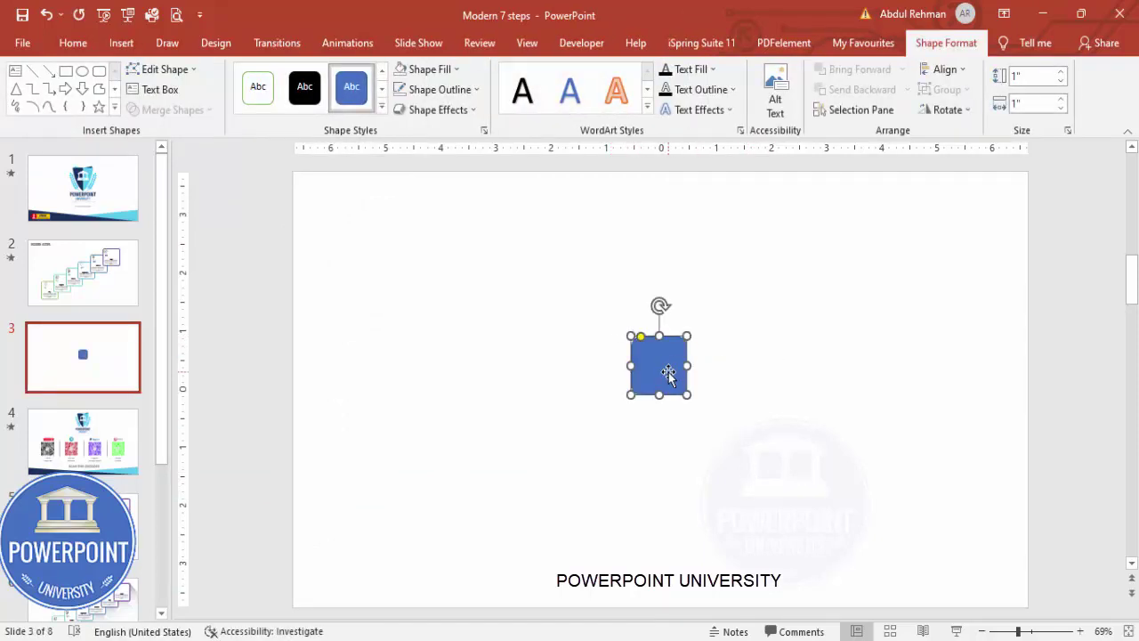
Step: Set the rounded rectangle's height and width to 2" each
{"action": "left_click", "coordinate": [1035, 78]}
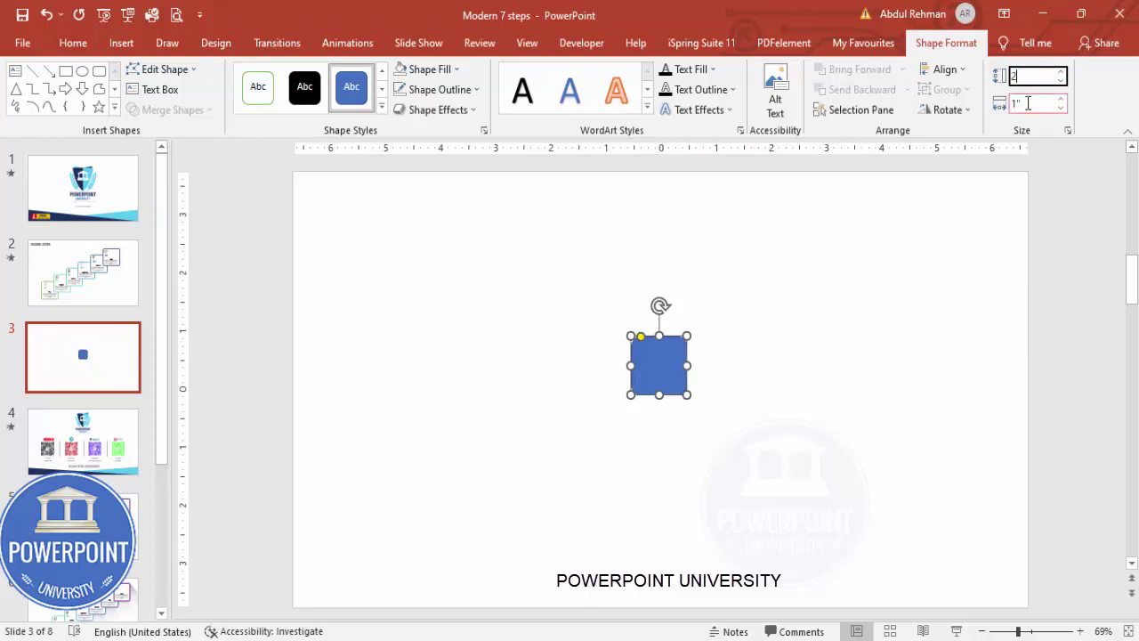
{"action": "type", "text": "2"}
{"action": "left_click", "coordinate": [1028, 103]}
{"action": "type", "text": "2"}
{"action": "key", "text": "Tab"}
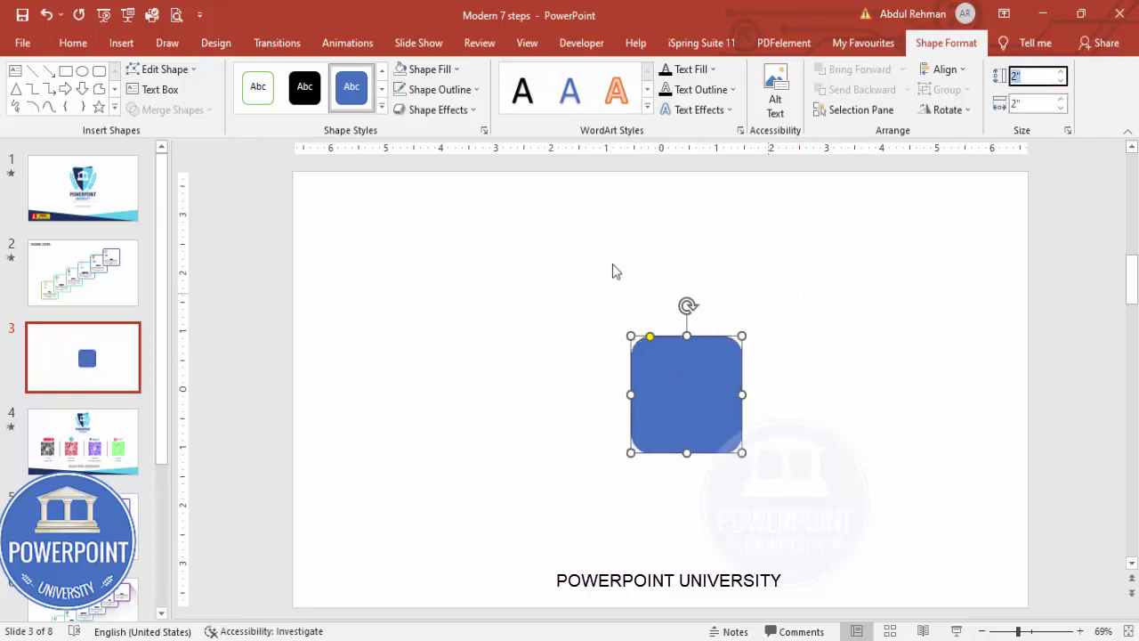
Step: Give the rounded square a dark gray outline with a weight of 3 pt
{"action": "left_click", "coordinate": [476, 90]}
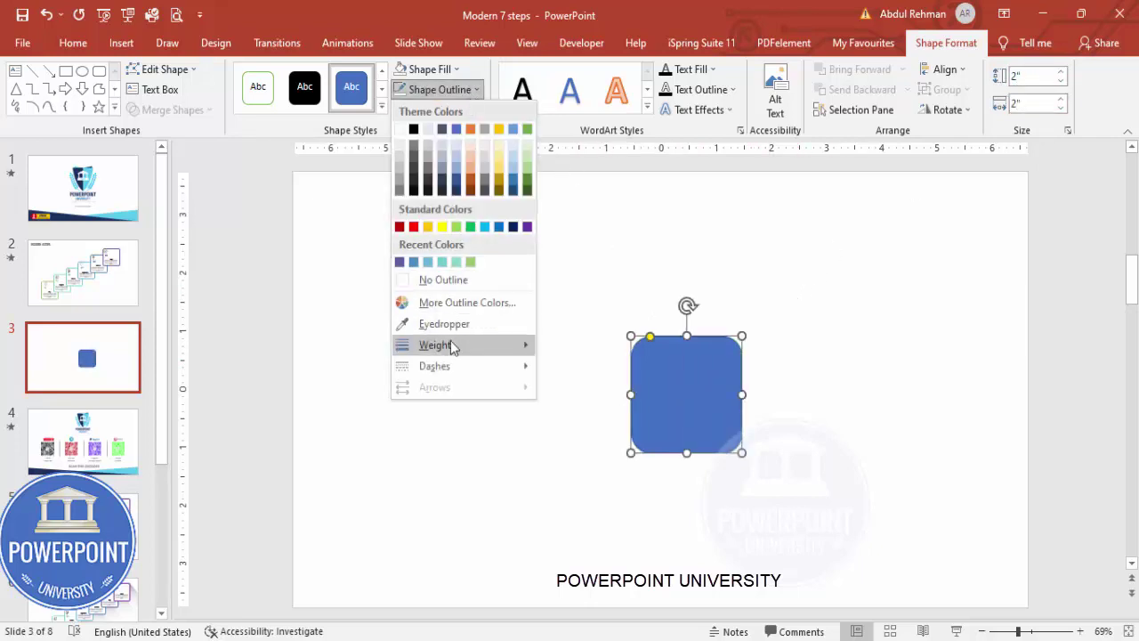
{"action": "left_click", "coordinate": [400, 195]}
{"action": "left_click", "coordinate": [470, 92]}
{"action": "mouse_move", "coordinate": [462, 343]}
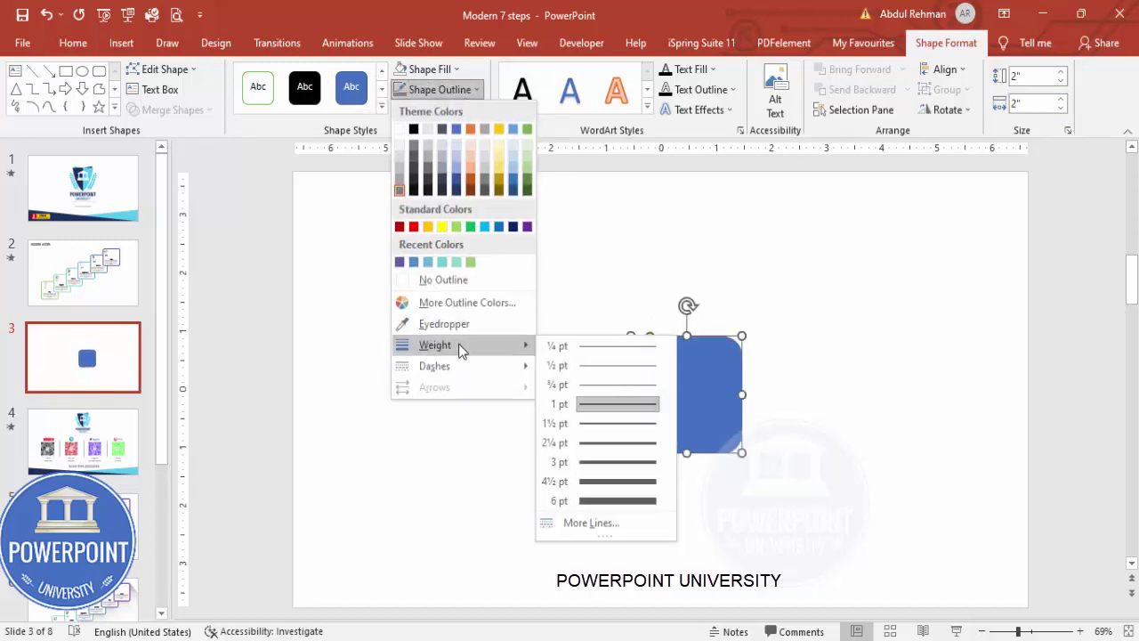
{"action": "left_click", "coordinate": [621, 462]}
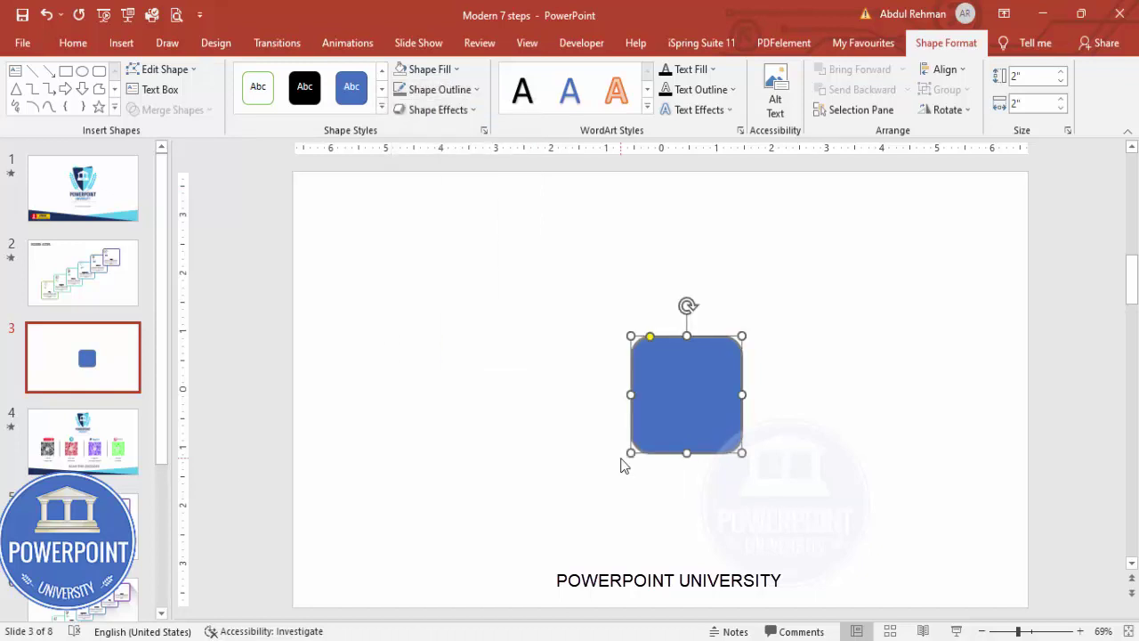
Step: Fill the rounded square with white and reduce the rounding of its corners
{"action": "left_click", "coordinate": [415, 75]}
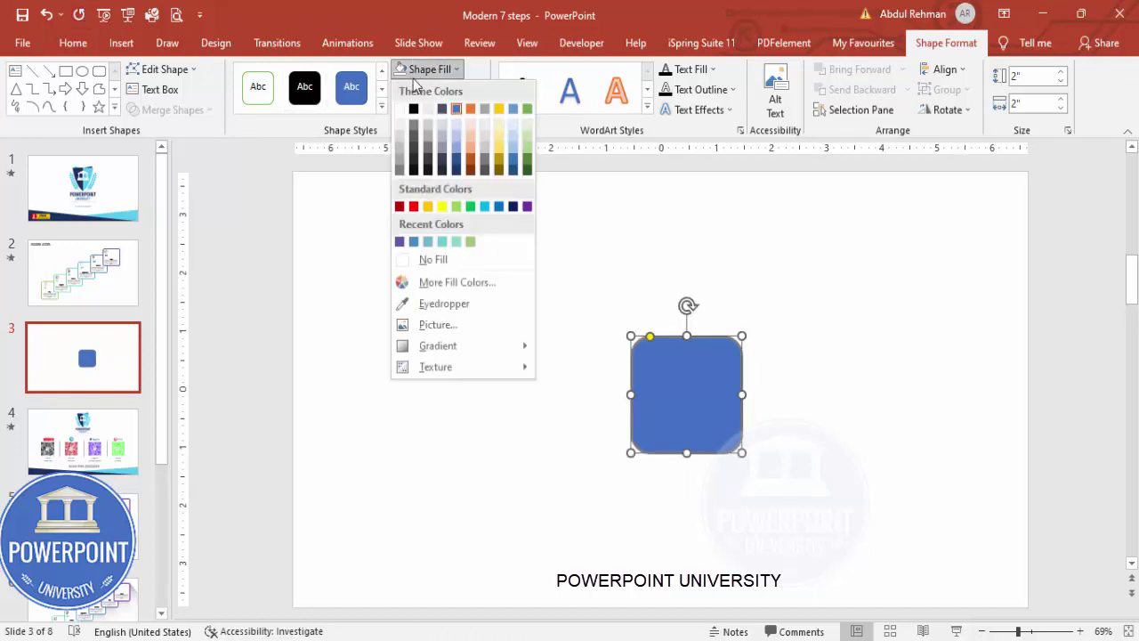
{"action": "left_click", "coordinate": [400, 108]}
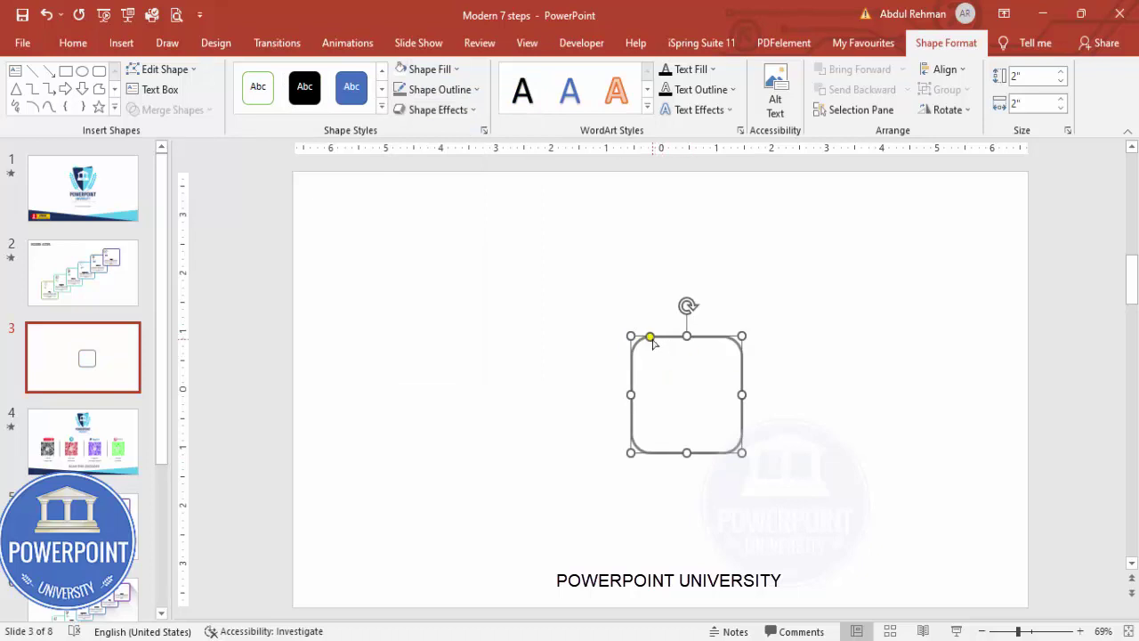
{"action": "left_click_drag", "start_coordinate": [649, 338], "coordinate": [639, 339]}
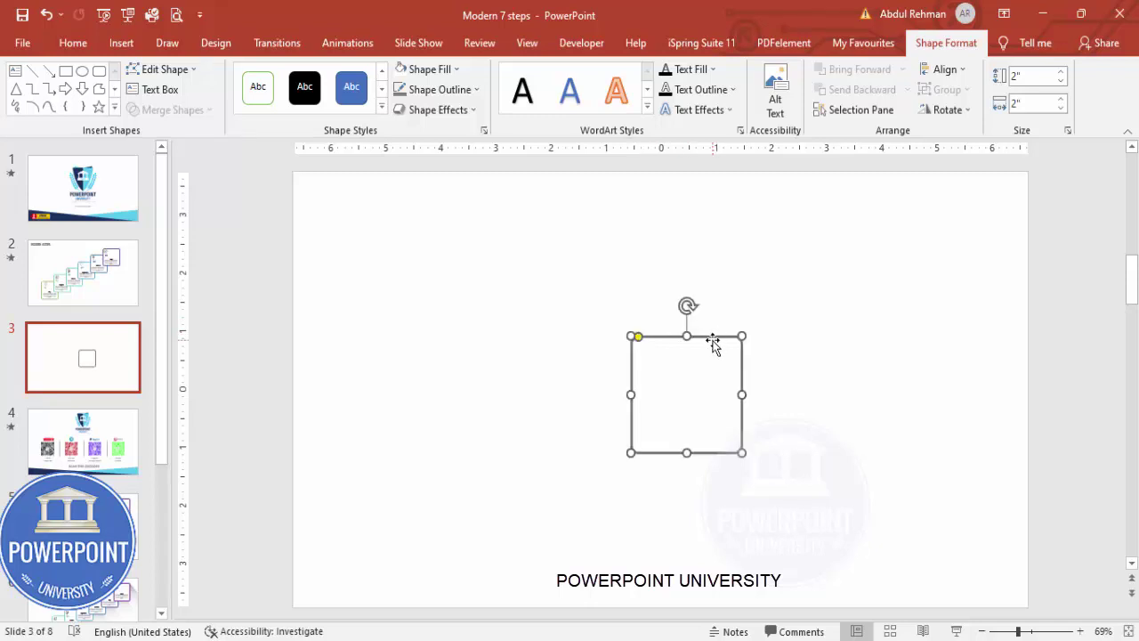
Step: Move the square to the slide's lower-left area and duplicate it diagonally upward into a staircase of six overlapping squares
{"action": "left_click_drag", "start_coordinate": [713, 344], "coordinate": [467, 434]}
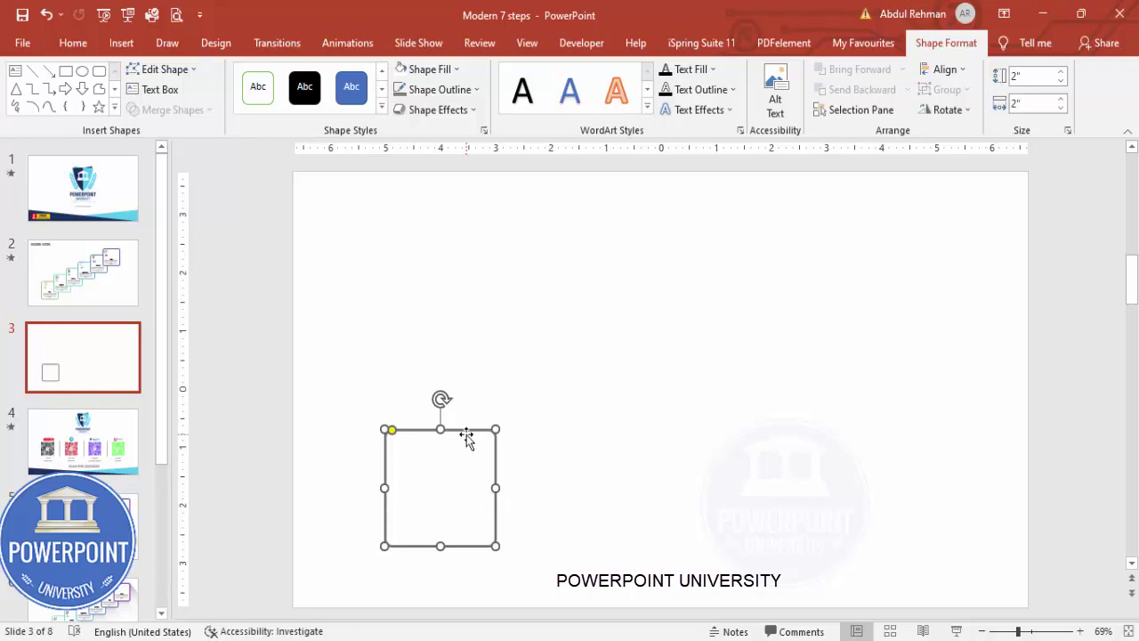
{"action": "left_click_drag", "start_coordinate": [460, 472], "coordinate": [529, 422]}
{"action": "key", "text": "ctrl+d"}
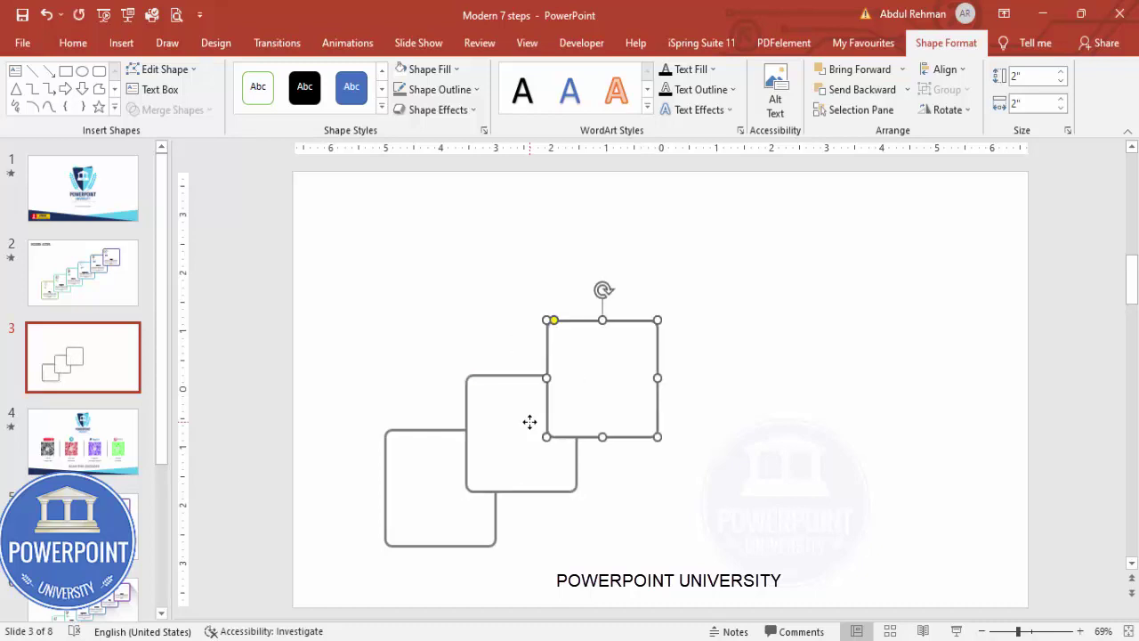
{"action": "key", "text": "ctrl+d"}
{"action": "key", "text": "ctrl+d"}
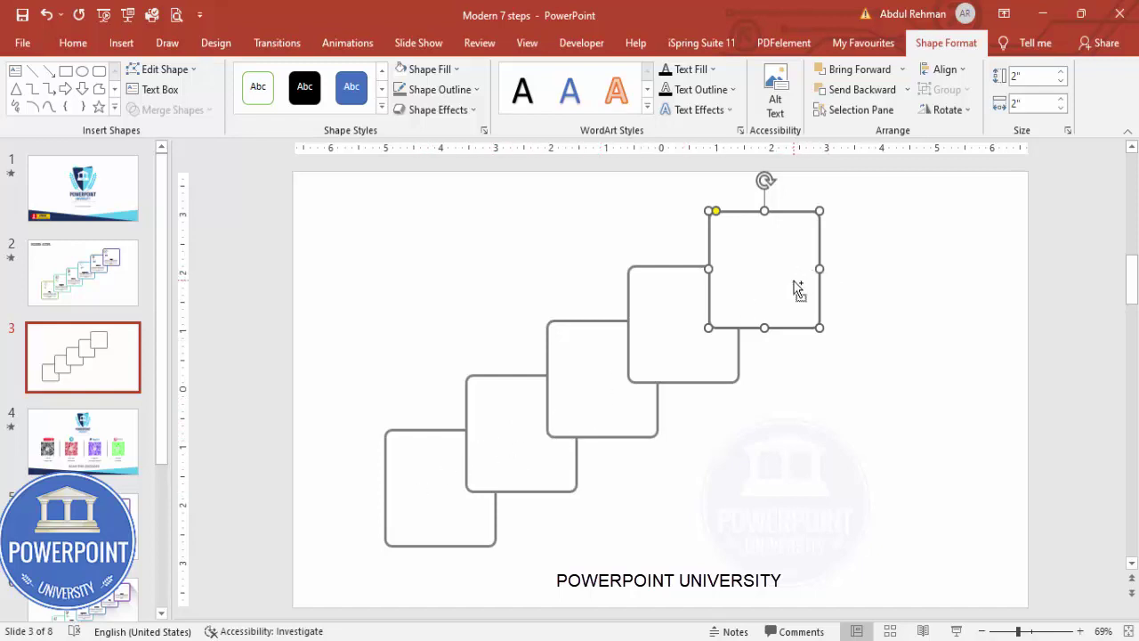
{"action": "key", "text": "ctrl+d"}
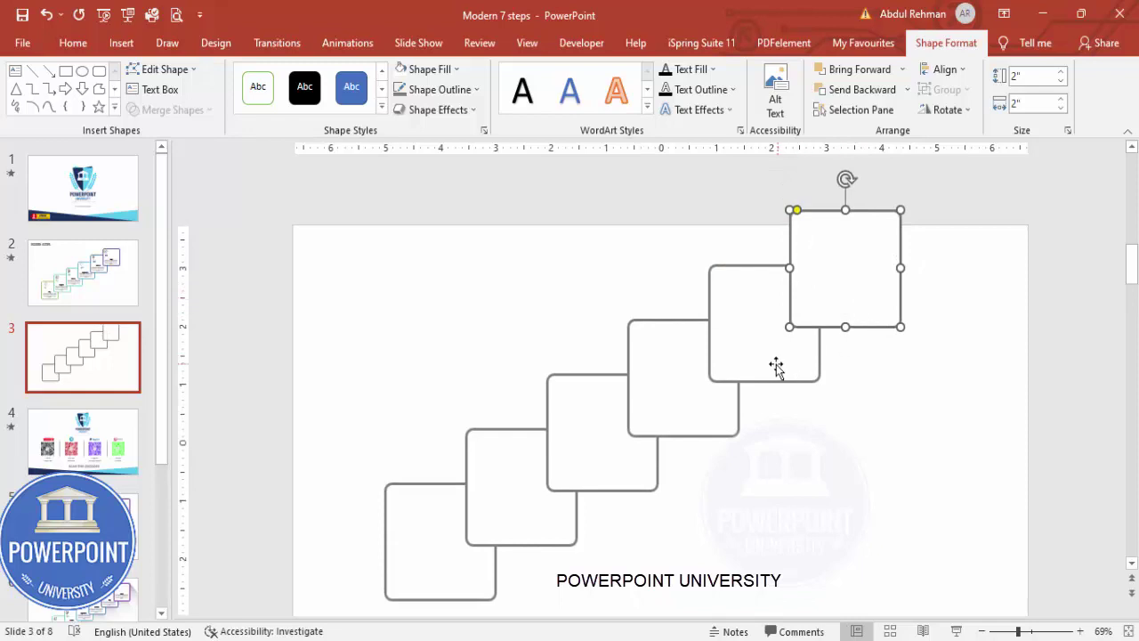
Step: Select all six squares and move them down together so the whole staircase fits on the slide
{"action": "left_click", "coordinate": [776, 366], "text": "shift"}
{"action": "left_click", "coordinate": [682, 415], "text": "shift"}
{"action": "left_click", "coordinate": [592, 458], "text": "shift"}
{"action": "left_click", "coordinate": [511, 509], "text": "shift"}
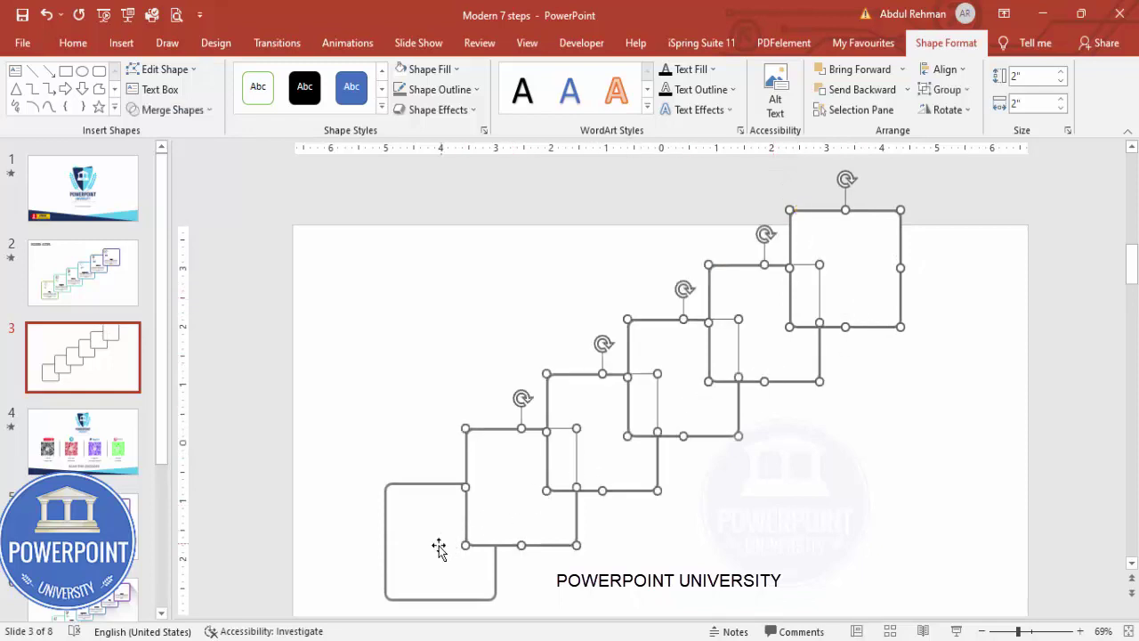
{"action": "left_click", "coordinate": [438, 544], "text": "shift"}
{"action": "mouse_move", "coordinate": [790, 370]}
{"action": "left_mouse_down"}
{"action": "mouse_move", "coordinate": [783, 389]}
{"action": "mouse_move", "coordinate": [757, 371]}
{"action": "mouse_move", "coordinate": [786, 367]}
{"action": "left_mouse_up"}
{"action": "left_click", "coordinate": [922, 417]}
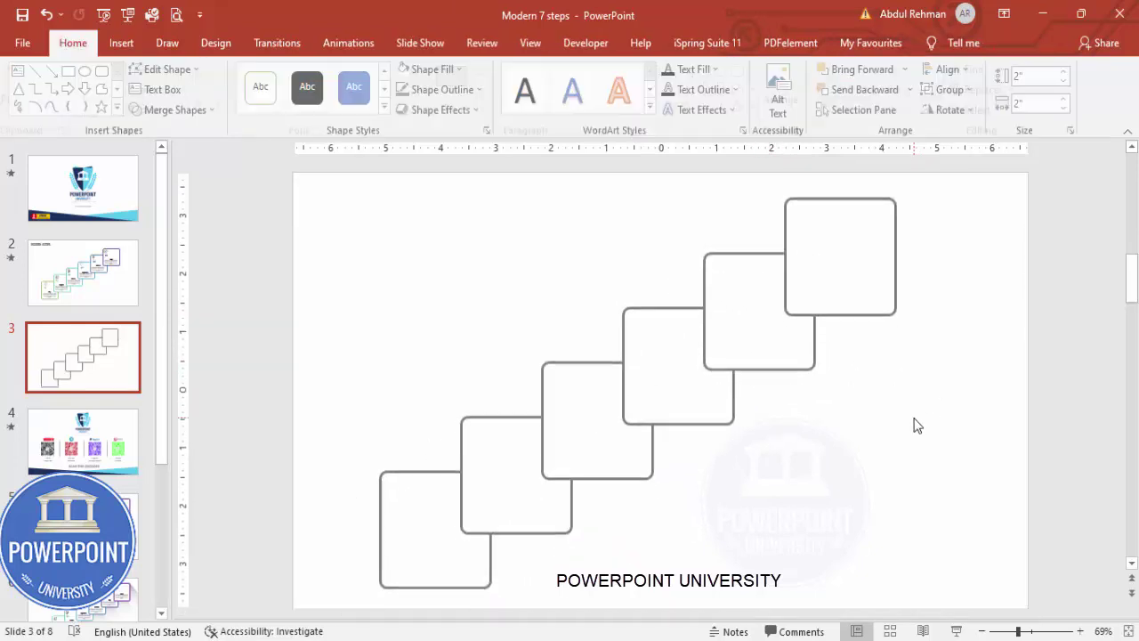
Step: Set the outline of the lowest square to light green and the second square to mint green
{"action": "left_click", "coordinate": [490, 585]}
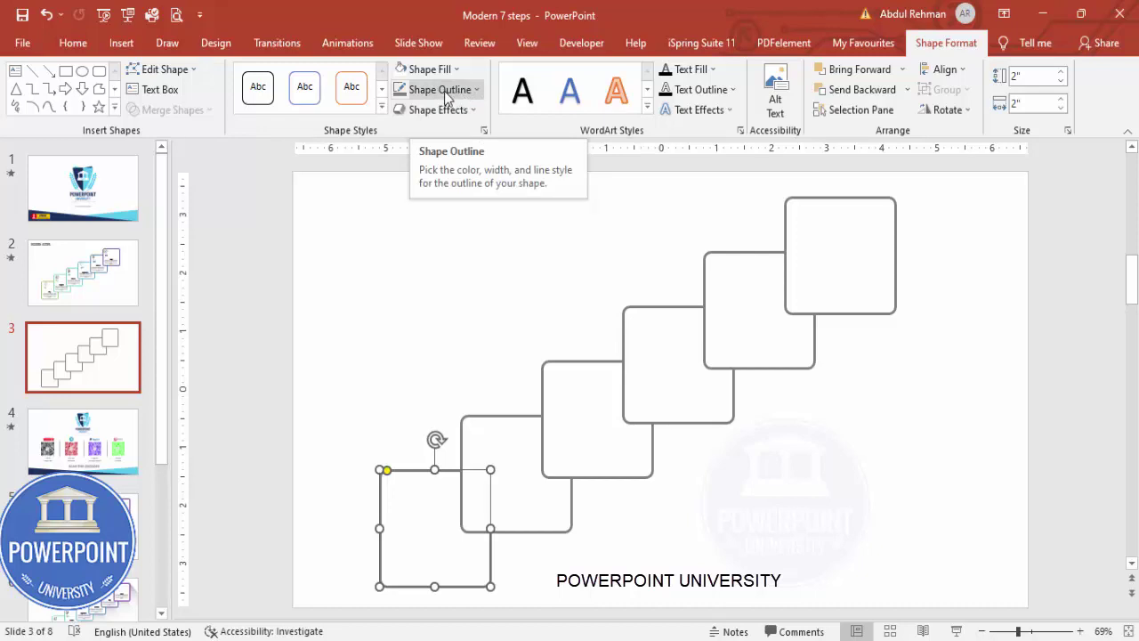
{"action": "left_click", "coordinate": [444, 91]}
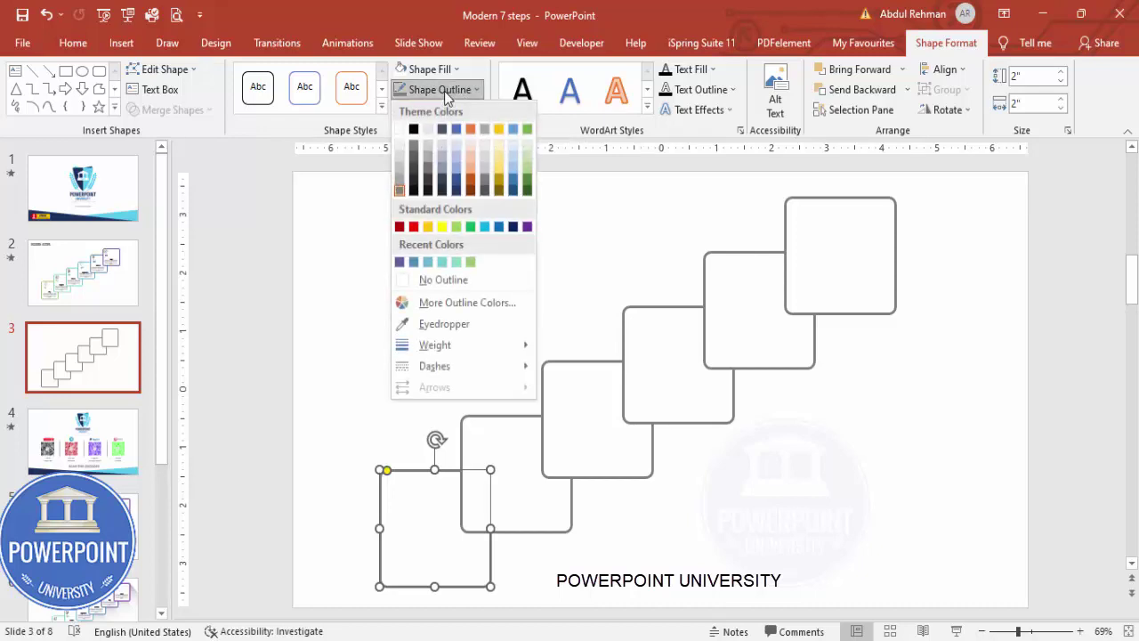
{"action": "left_click", "coordinate": [471, 265]}
{"action": "left_click", "coordinate": [480, 418]}
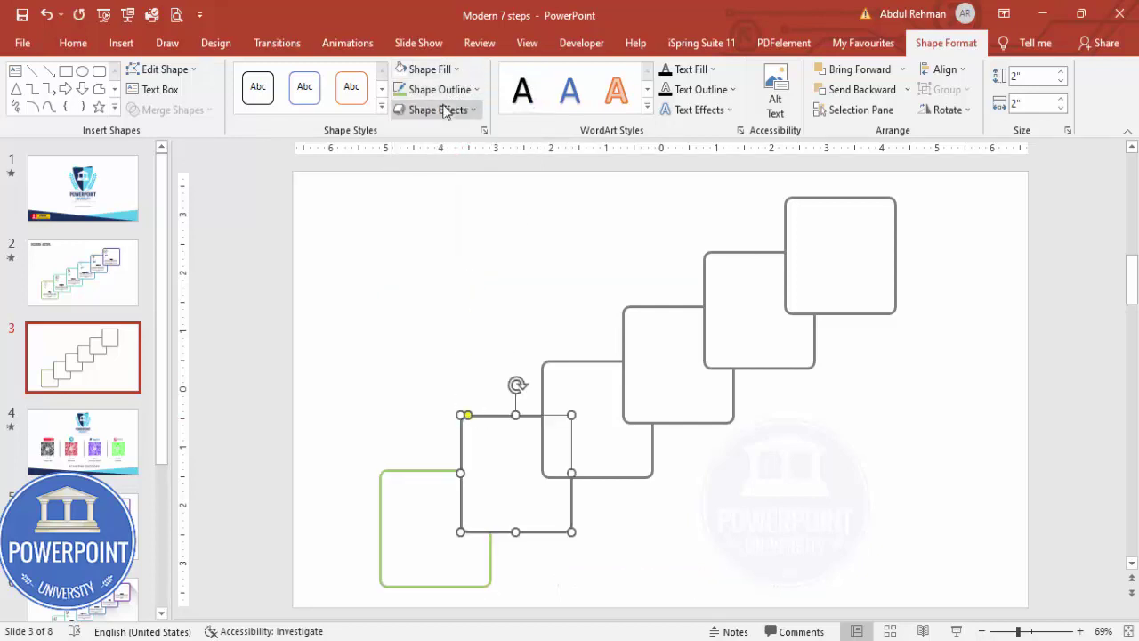
{"action": "left_click", "coordinate": [445, 89]}
{"action": "left_click", "coordinate": [473, 264]}
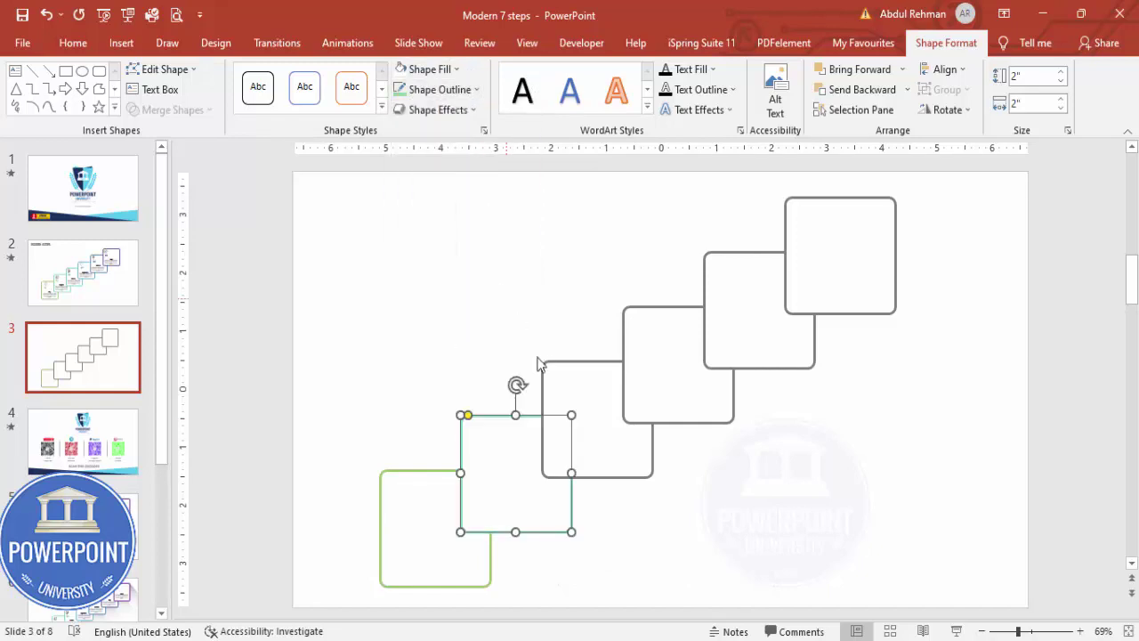
Step: Set the outline of the third square to turquoise and the fourth square to light blue
{"action": "left_click", "coordinate": [571, 368]}
{"action": "left_click", "coordinate": [440, 89]}
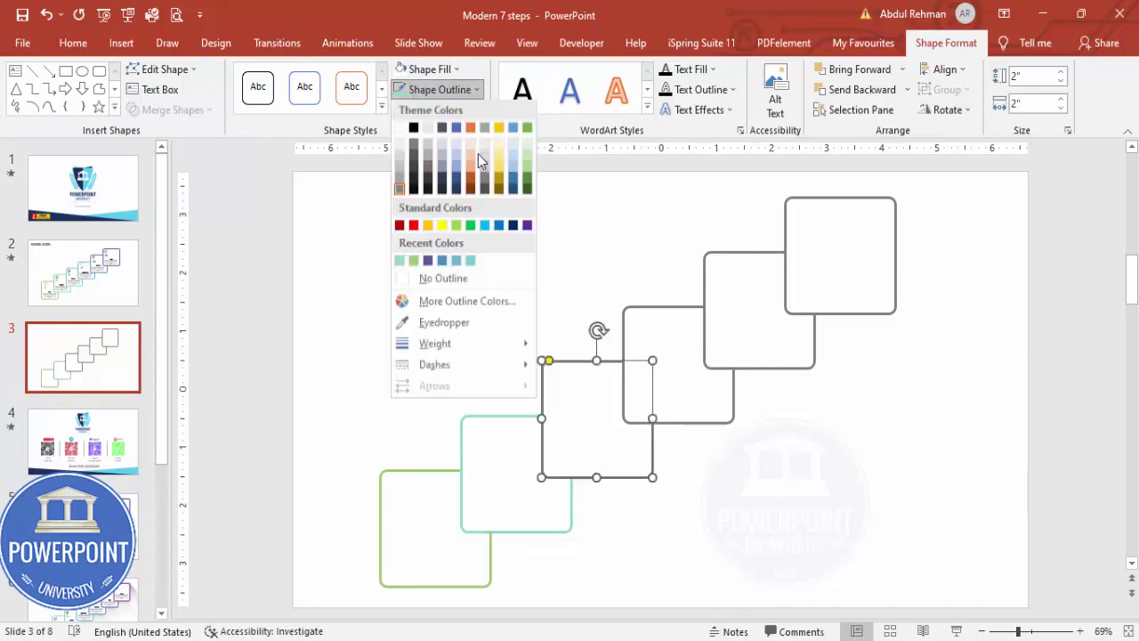
{"action": "left_click", "coordinate": [471, 264]}
{"action": "left_click", "coordinate": [645, 307]}
{"action": "left_click", "coordinate": [463, 89]}
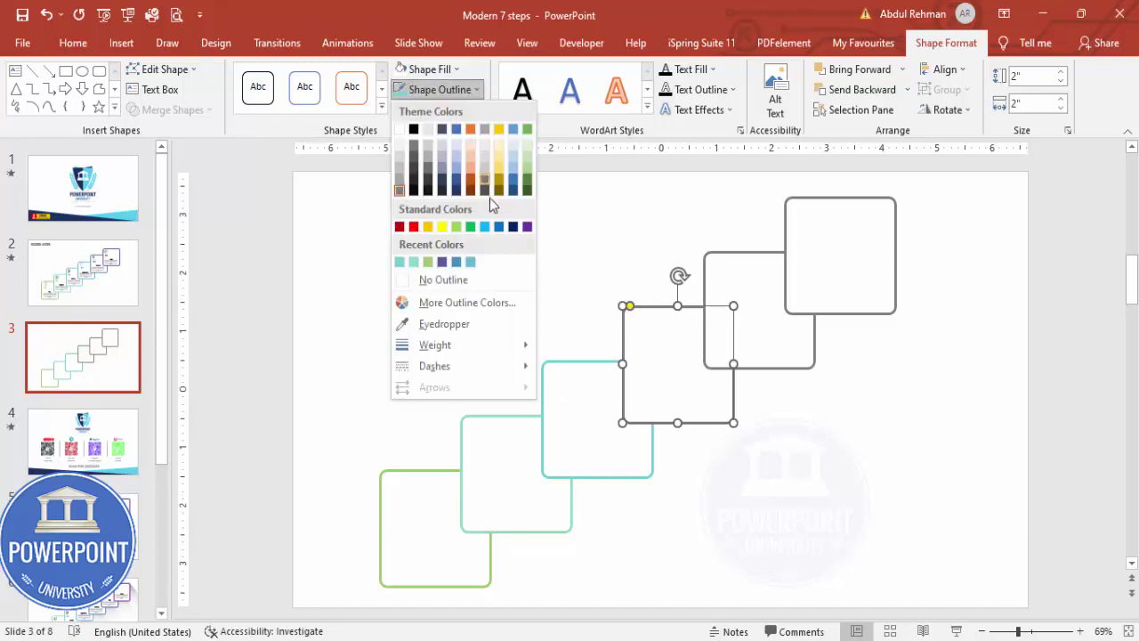
{"action": "left_click", "coordinate": [471, 263]}
Step: Set the outline of the fifth square to blue and the topmost square to purple
{"action": "left_click", "coordinate": [732, 254]}
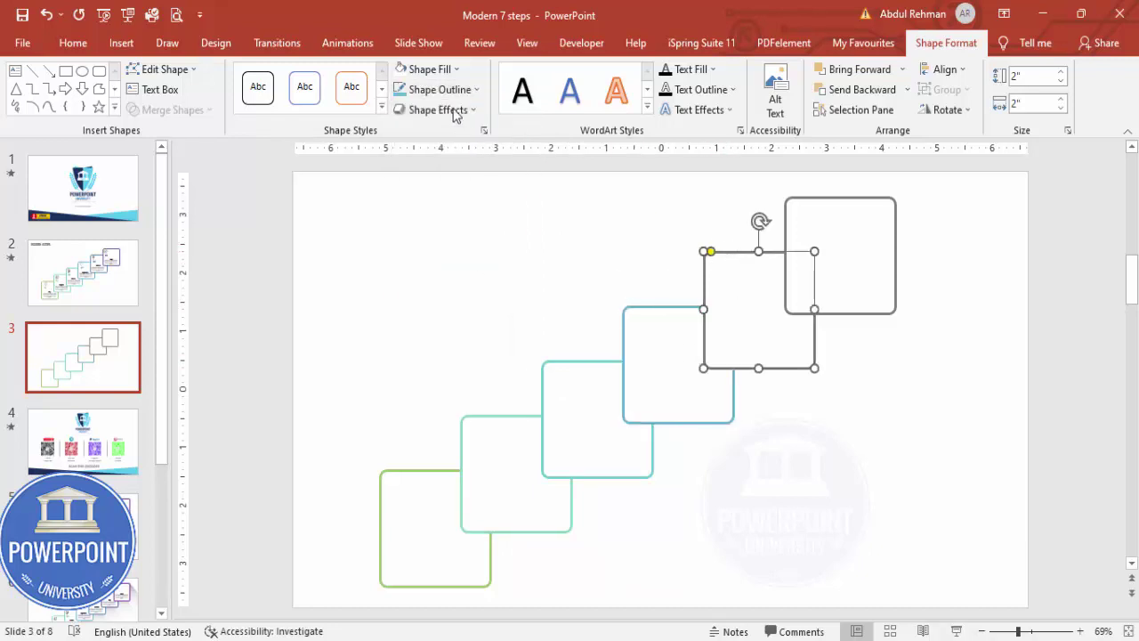
{"action": "left_click", "coordinate": [477, 90]}
{"action": "left_click", "coordinate": [471, 261]}
{"action": "left_click", "coordinate": [836, 198]}
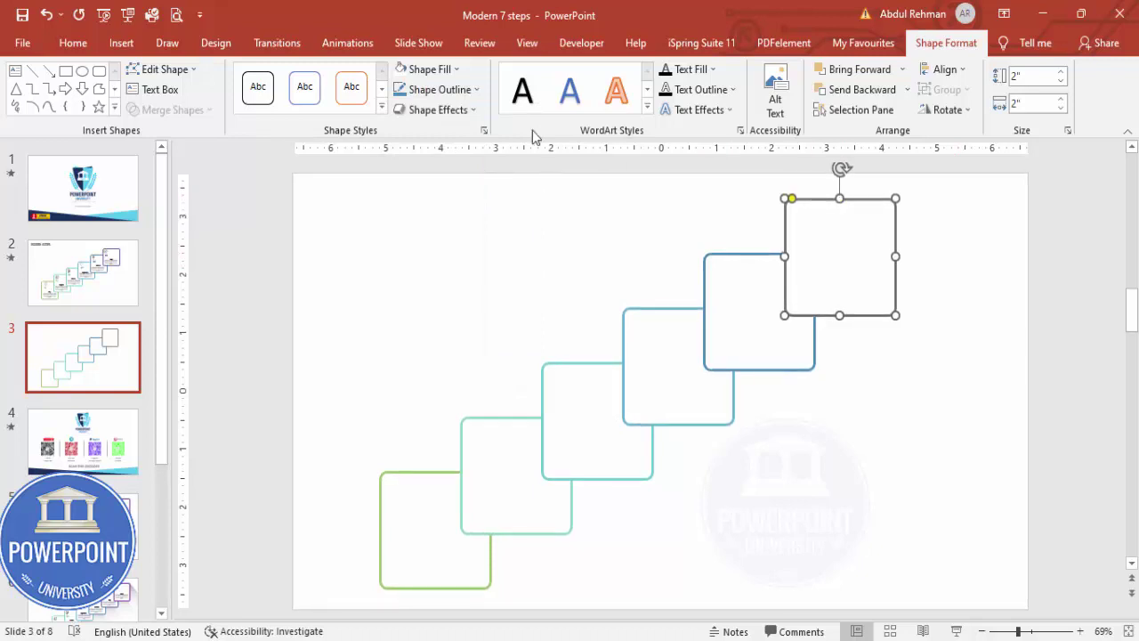
{"action": "left_click", "coordinate": [476, 90]}
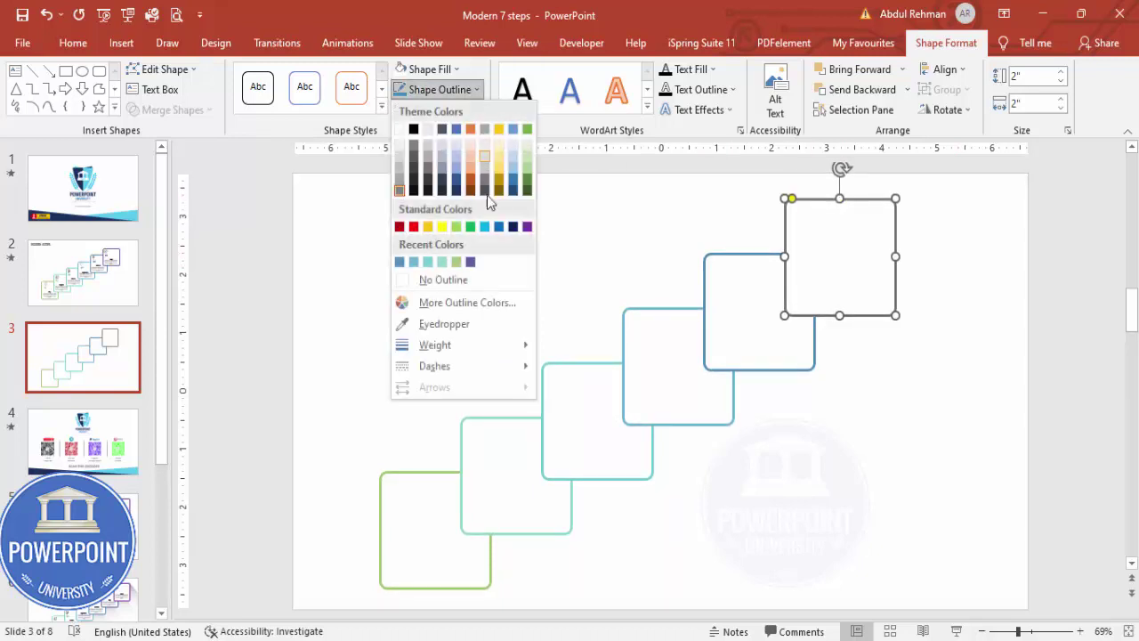
{"action": "left_click", "coordinate": [470, 262]}
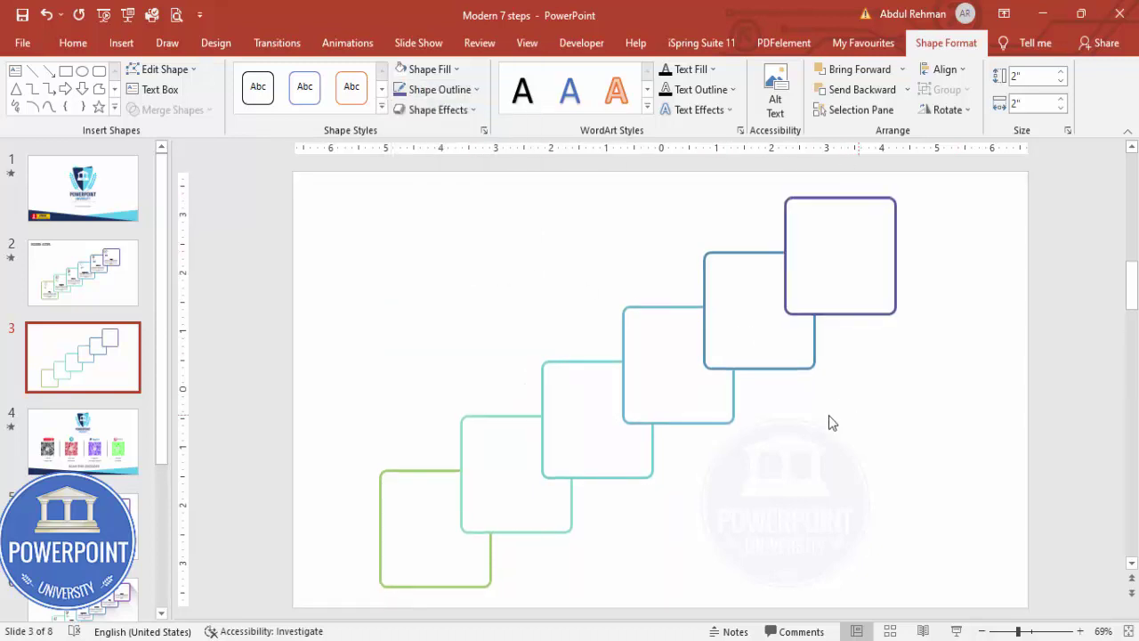
{"action": "left_click", "coordinate": [807, 419]}
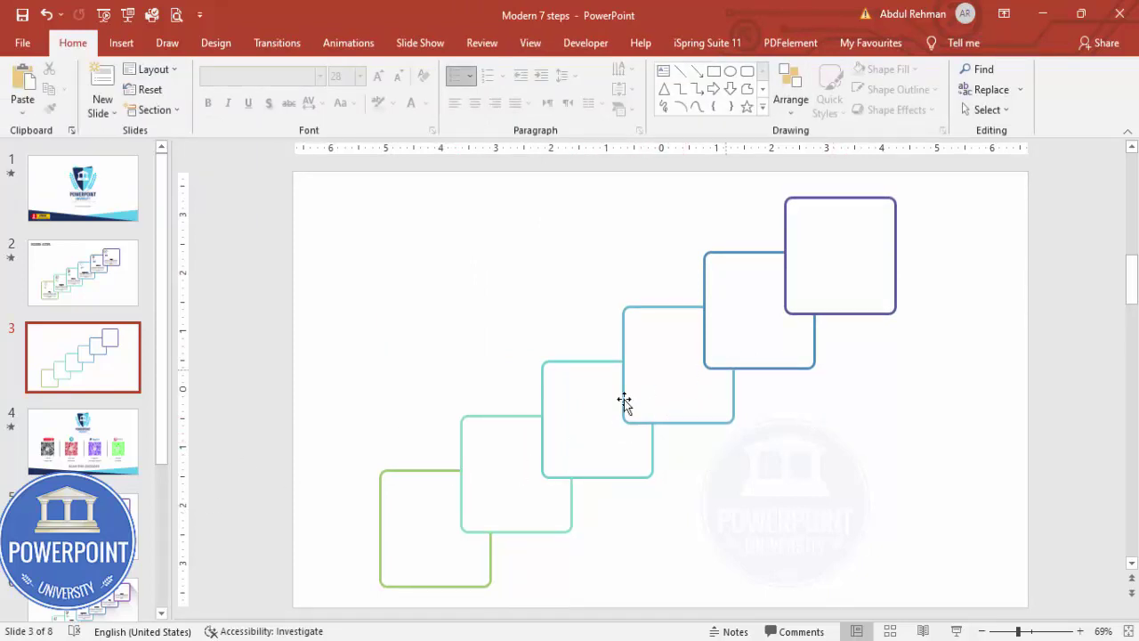
Step: Insert five Analytics icons: the target, bar chart presentation board, head with gears, eye and light bulb
{"action": "left_click", "coordinate": [116, 44]}
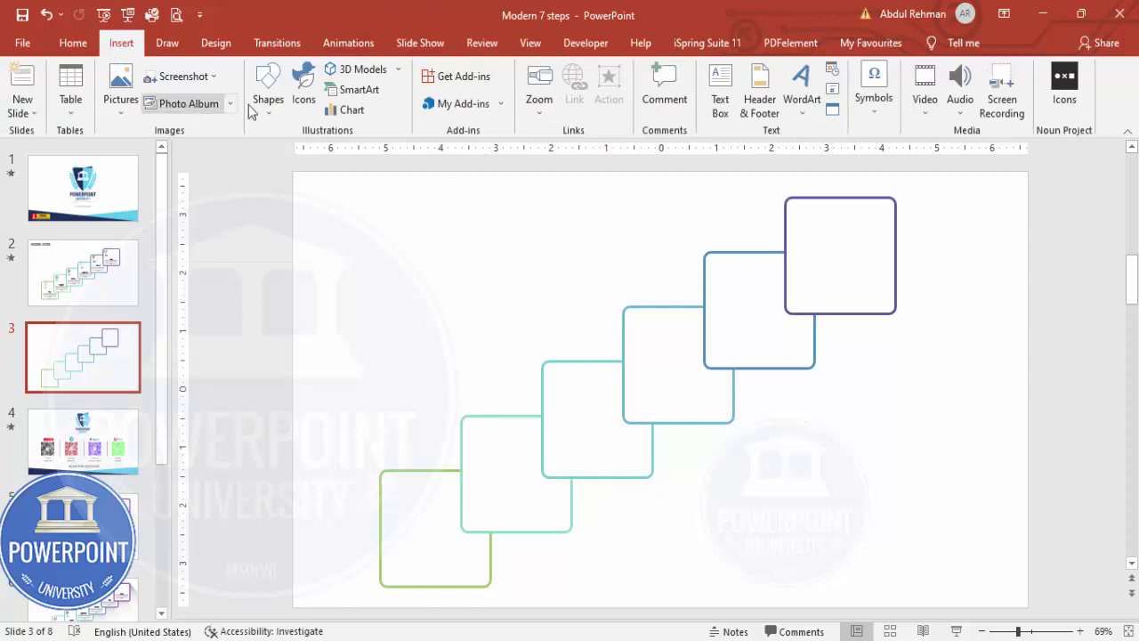
{"action": "left_click", "coordinate": [305, 89]}
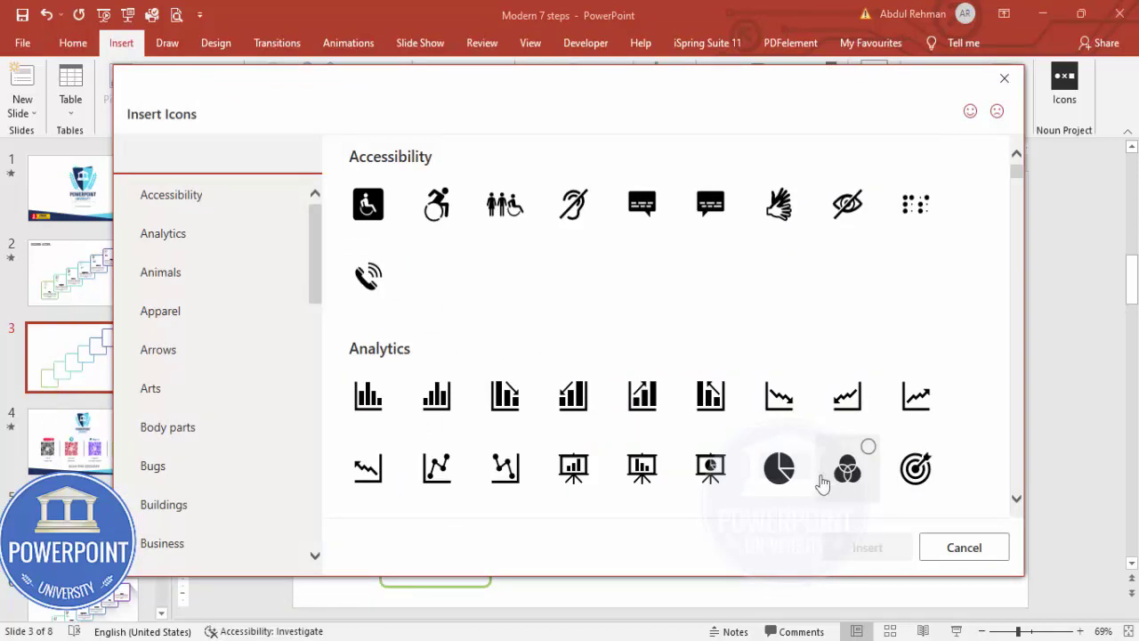
{"action": "left_click", "coordinate": [927, 475]}
{"action": "left_click", "coordinate": [572, 477]}
{"action": "scroll", "coordinate": [753, 407], "scroll_direction": "down", "scroll_amount": 2}
{"action": "left_click", "coordinate": [777, 425]}
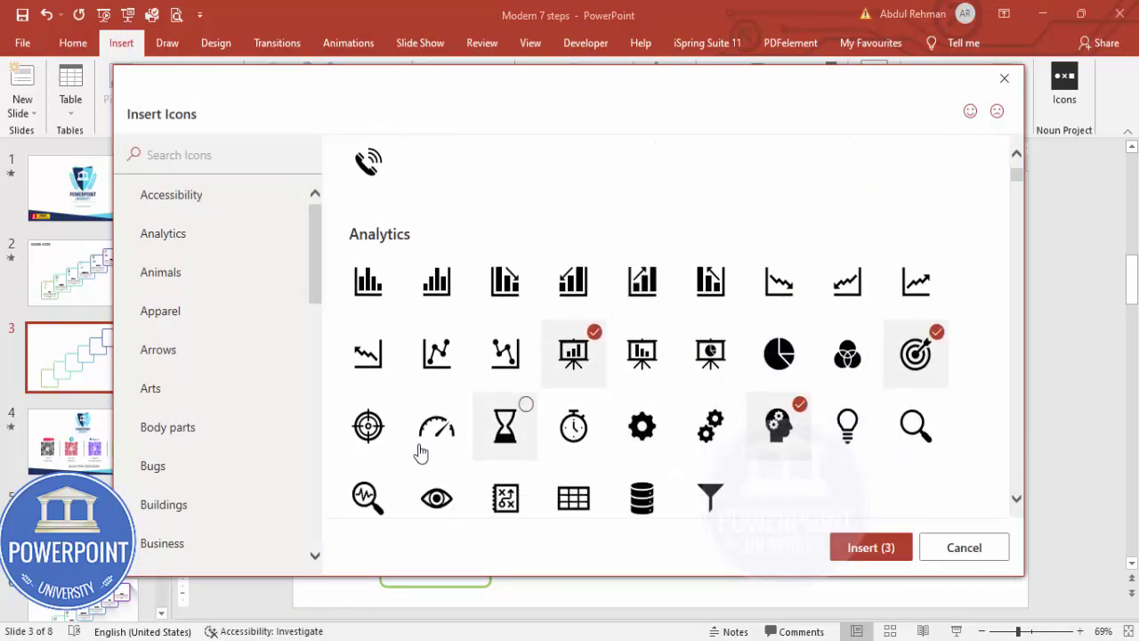
{"action": "left_click", "coordinate": [447, 509]}
{"action": "left_click", "coordinate": [863, 434]}
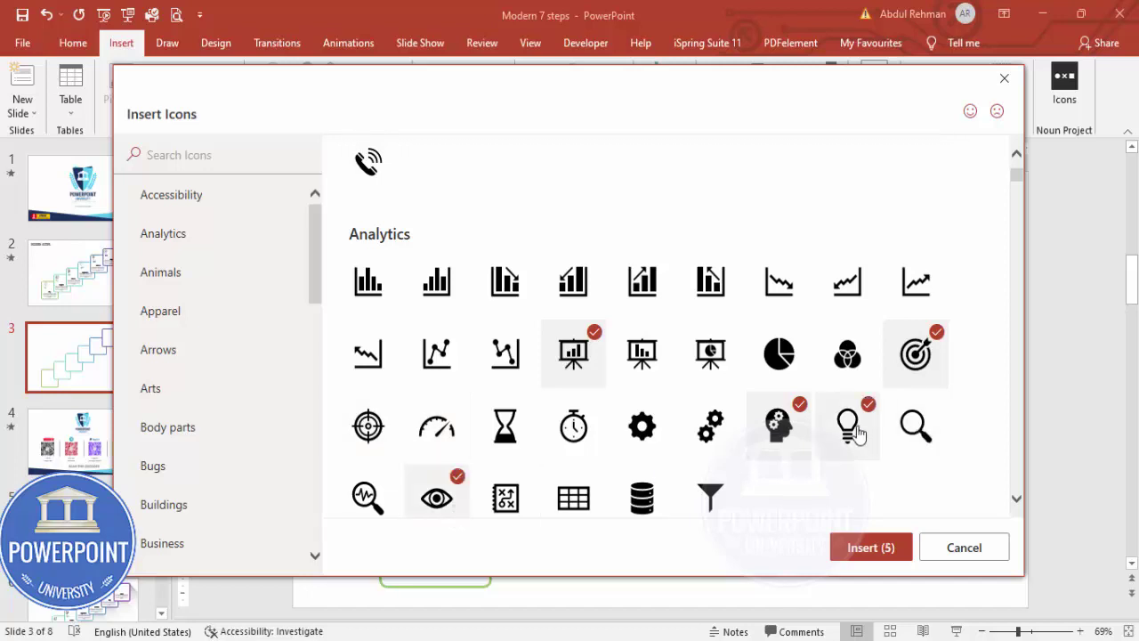
{"action": "left_click", "coordinate": [858, 546]}
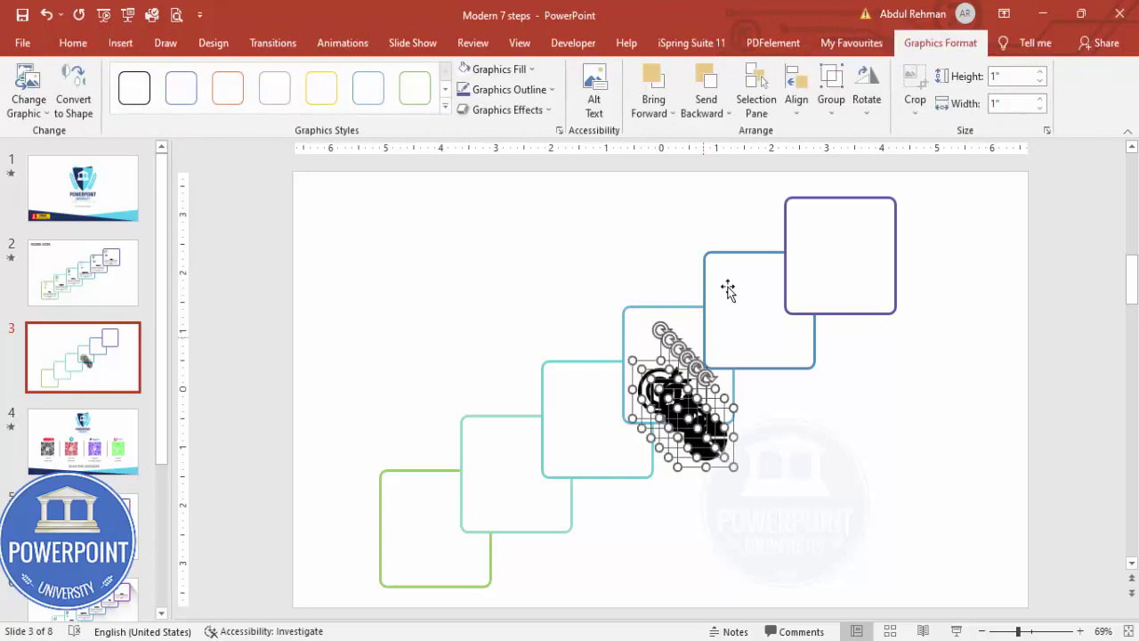
Step: Resize all the inserted icons to 0.5" and move them together to the empty area above the staircase
{"action": "left_click", "coordinate": [1019, 76]}
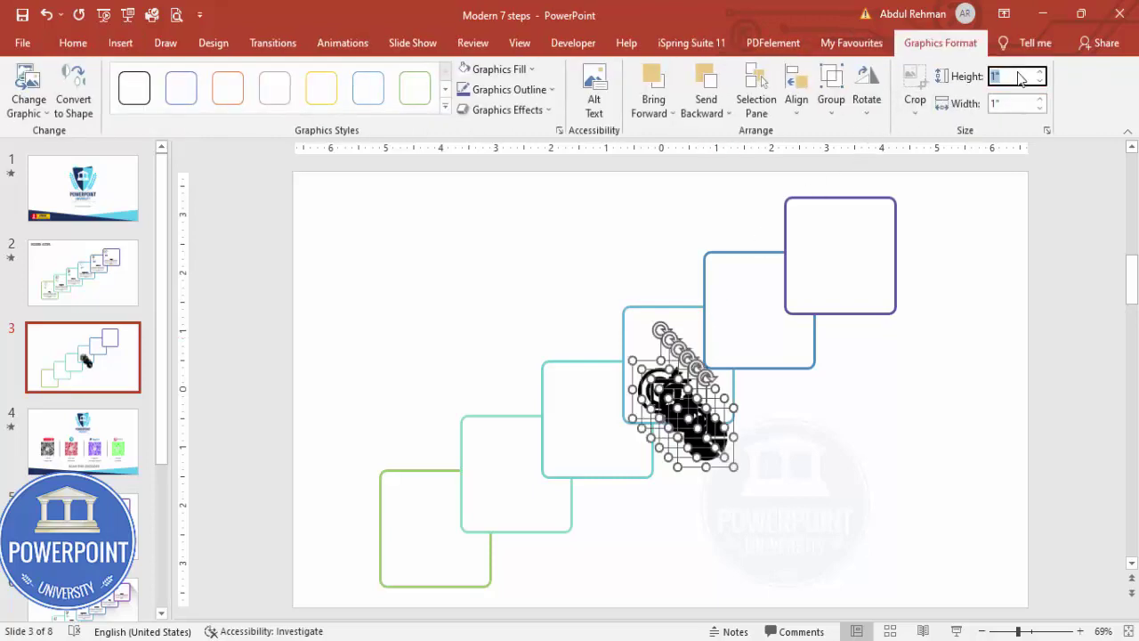
{"action": "type", "text": ".5"}
{"action": "key", "text": "Return"}
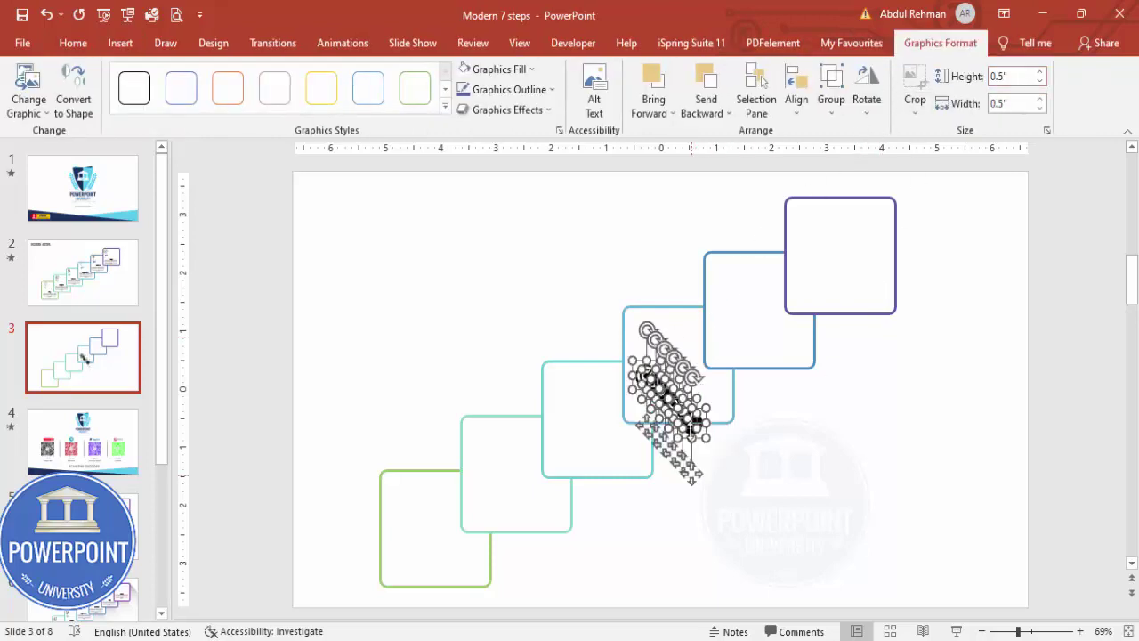
{"action": "left_click_drag", "start_coordinate": [690, 475], "coordinate": [448, 325]}
{"action": "left_click", "coordinate": [489, 291]}
Step: Place one icon in each square's upper-left corner, from lowest to topmost: light bulb, eye, pie chart, head with gears, presentation board, target
{"action": "left_click_drag", "start_coordinate": [454, 272], "coordinate": [560, 380]}
{"action": "left_click_drag", "start_coordinate": [445, 271], "coordinate": [396, 495]}
{"action": "left_click_drag", "start_coordinate": [431, 245], "coordinate": [638, 327]}
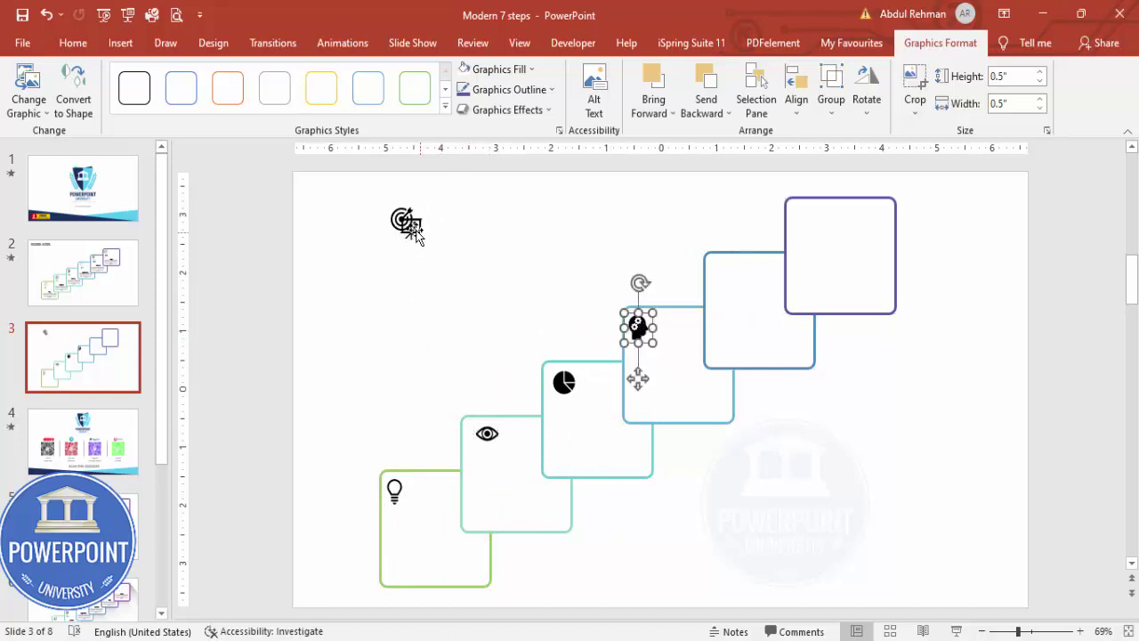
{"action": "left_click_drag", "start_coordinate": [415, 233], "coordinate": [728, 276]}
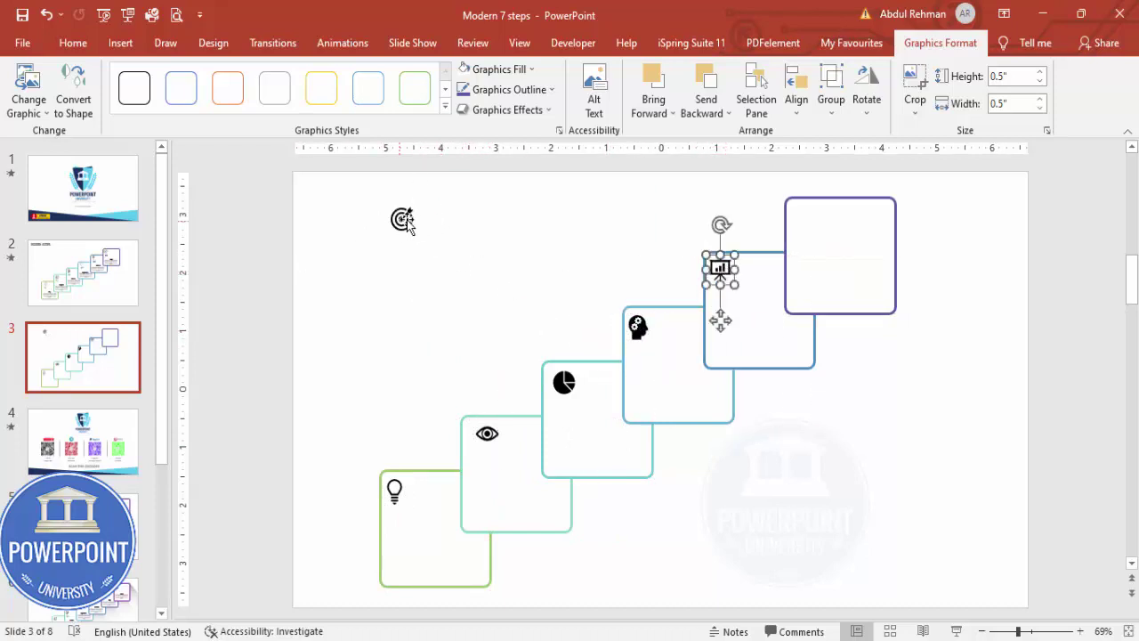
{"action": "left_click_drag", "start_coordinate": [403, 221], "coordinate": [802, 214]}
Step: Fill all six icons with the dark grey theme colour
{"action": "left_click", "coordinate": [720, 271], "text": "shift"}
{"action": "left_click", "coordinate": [638, 329], "text": "shift"}
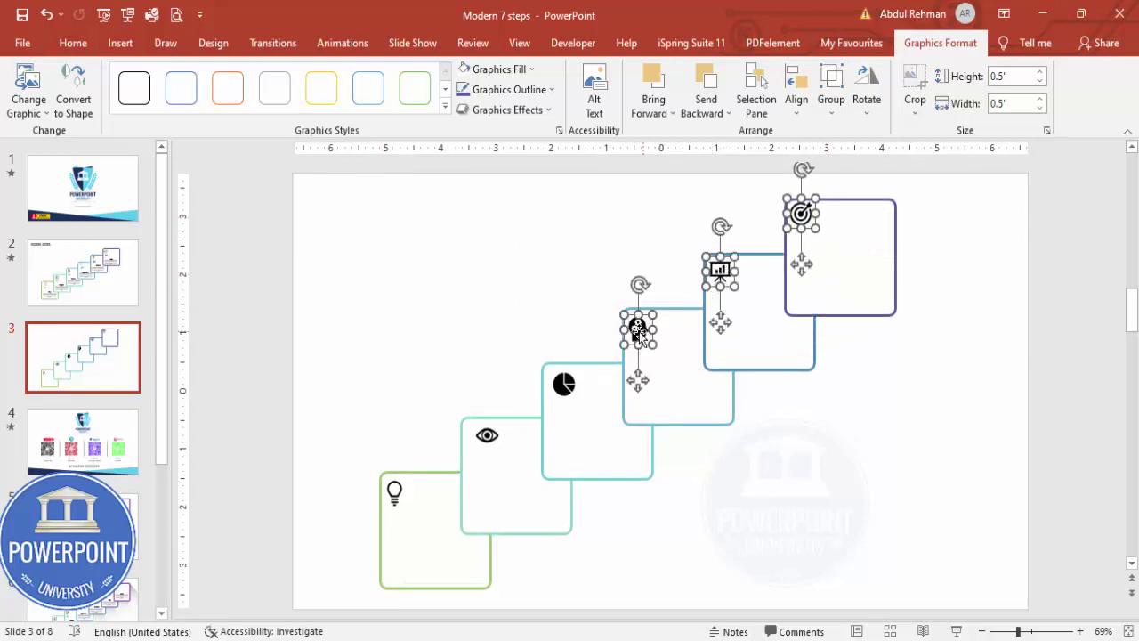
{"action": "left_click", "coordinate": [563, 384], "text": "shift"}
{"action": "left_click", "coordinate": [495, 437], "text": "shift"}
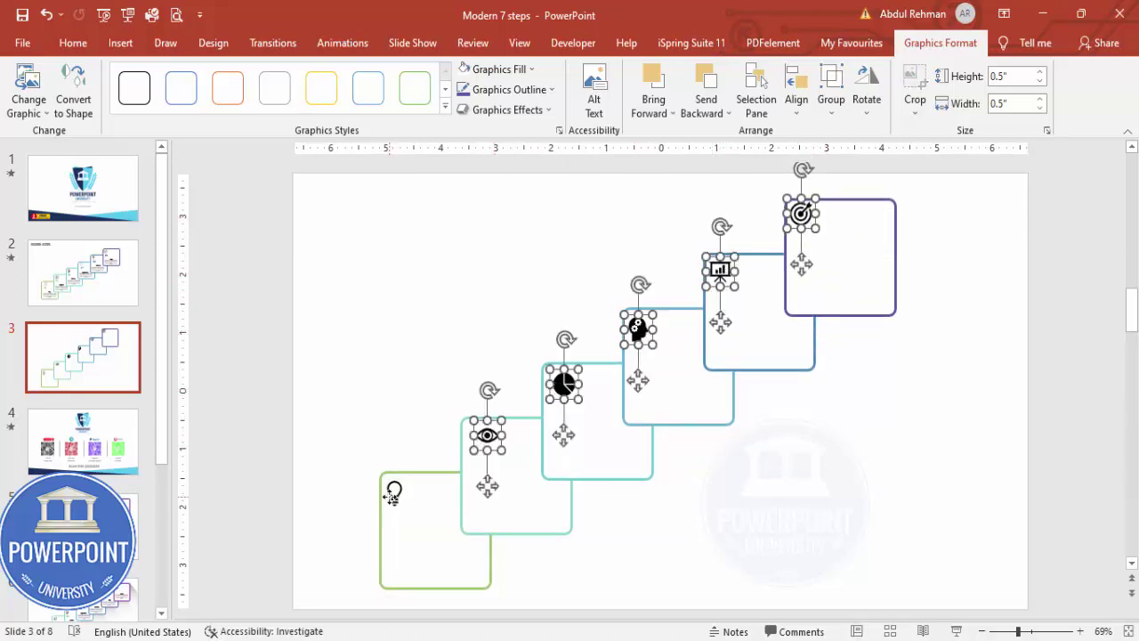
{"action": "left_click", "coordinate": [392, 496], "text": "shift"}
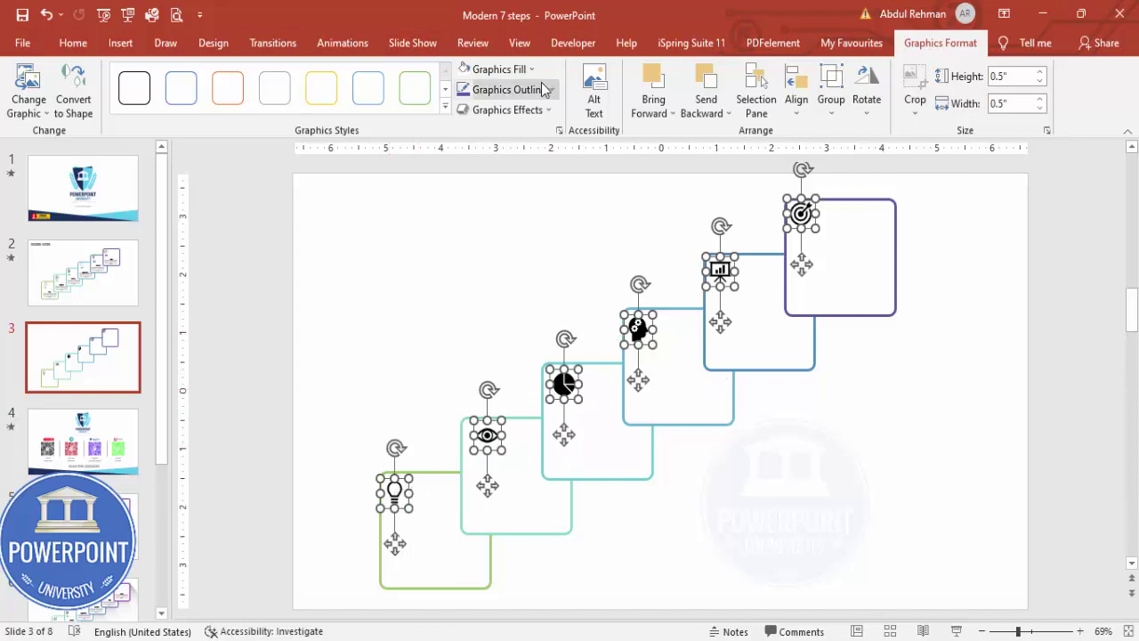
{"action": "left_click", "coordinate": [502, 70]}
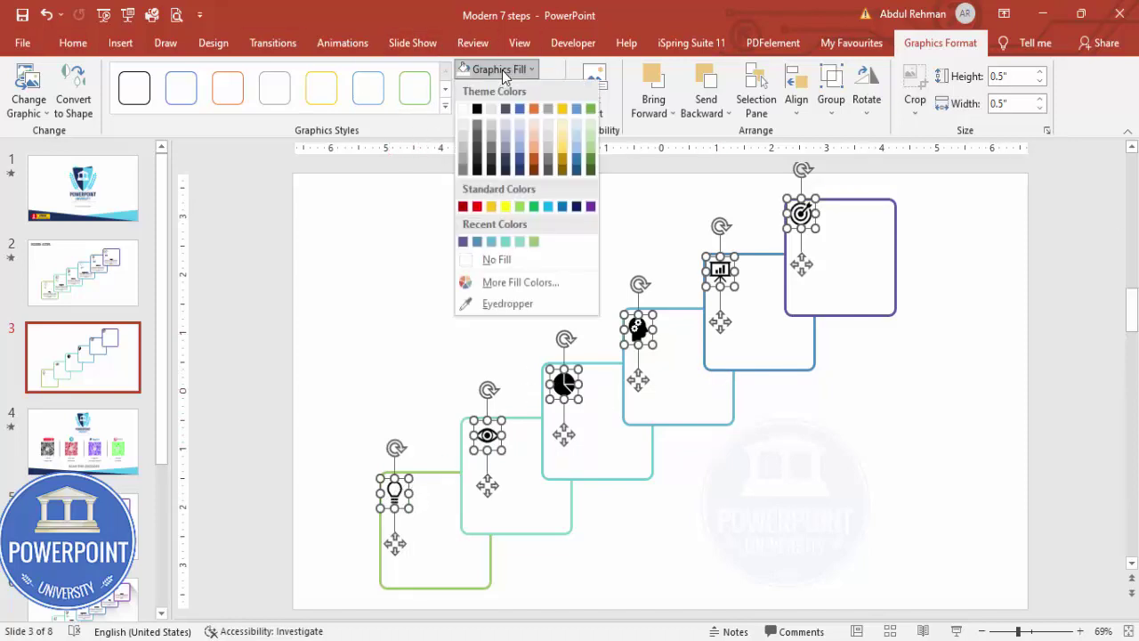
{"action": "left_click", "coordinate": [463, 168]}
{"action": "left_click", "coordinate": [412, 284]}
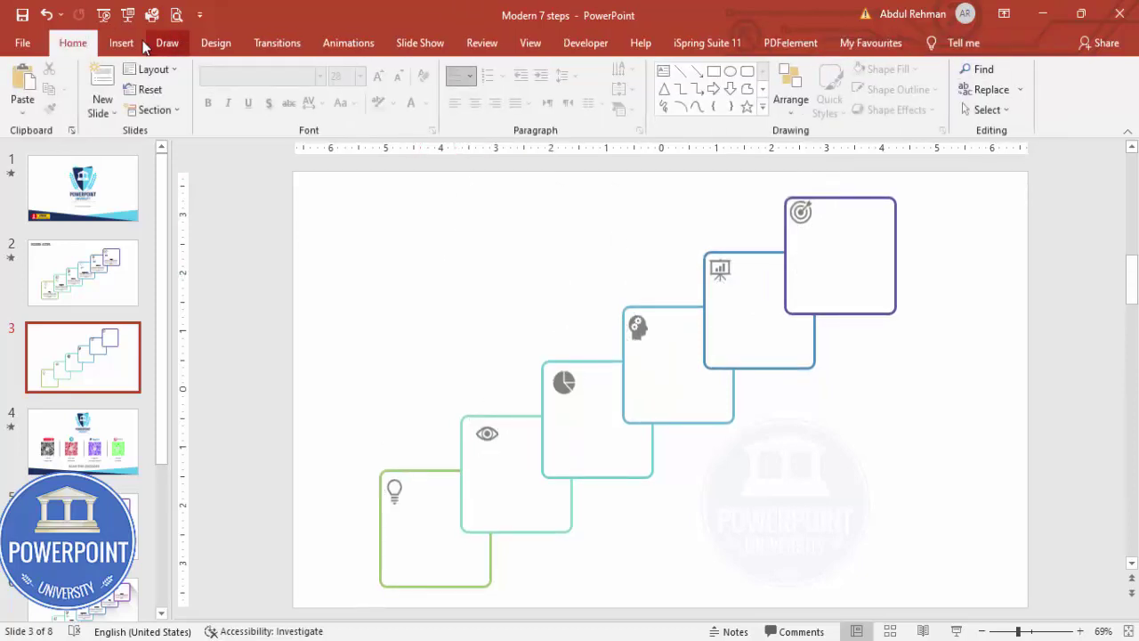
Step: Add a text box reading 01 above the staircase and format it bold, 24 pt and centred
{"action": "left_click", "coordinate": [129, 44]}
{"action": "left_click", "coordinate": [720, 98]}
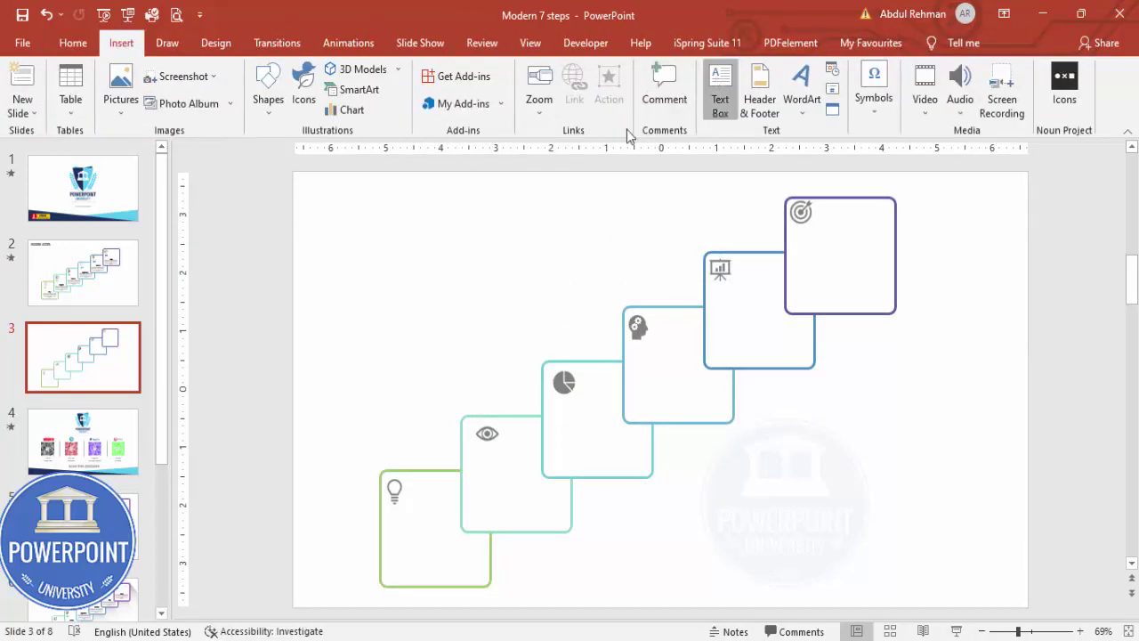
{"action": "left_click", "coordinate": [467, 241]}
{"action": "type", "text": "d"}
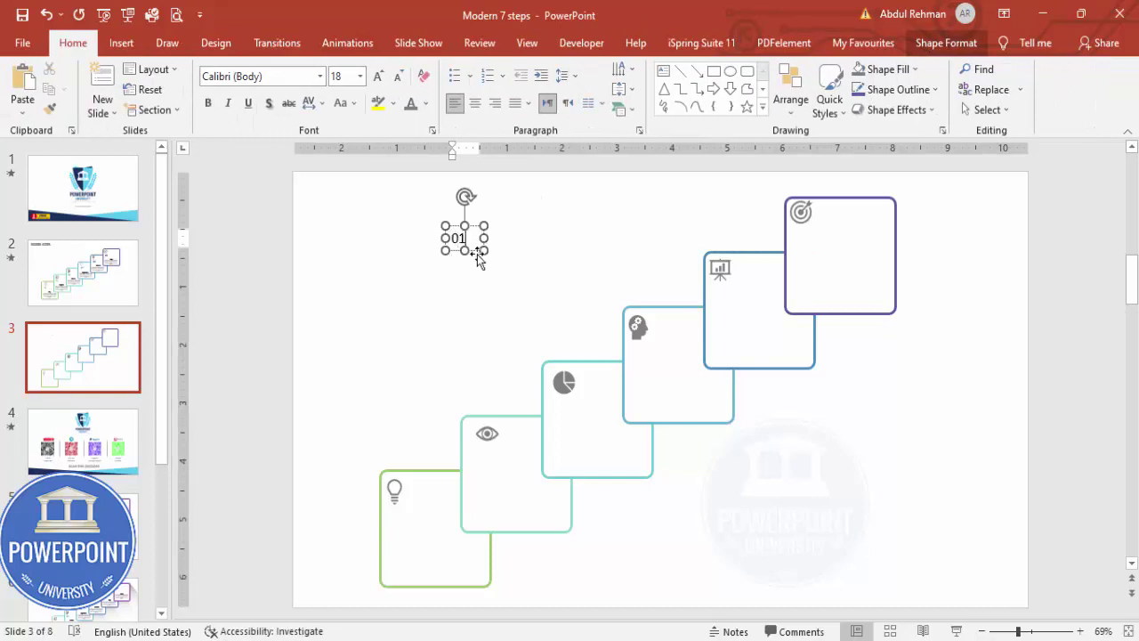
{"action": "left_click", "coordinate": [478, 234]}
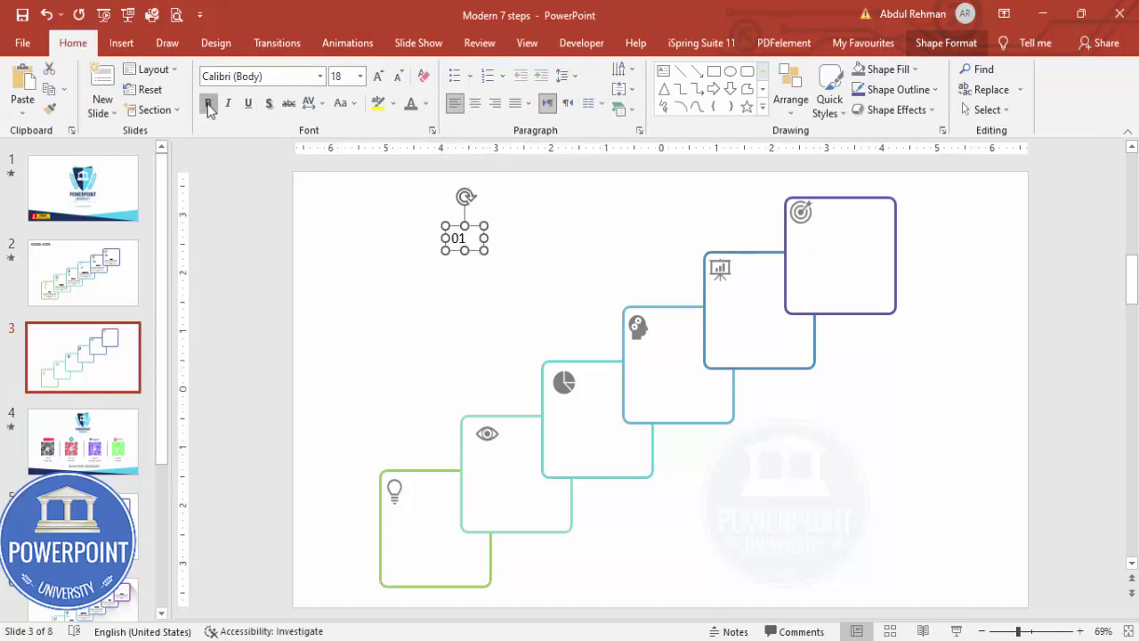
{"action": "left_click", "coordinate": [207, 102]}
{"action": "left_click", "coordinate": [379, 77]}
{"action": "left_click", "coordinate": [380, 78]}
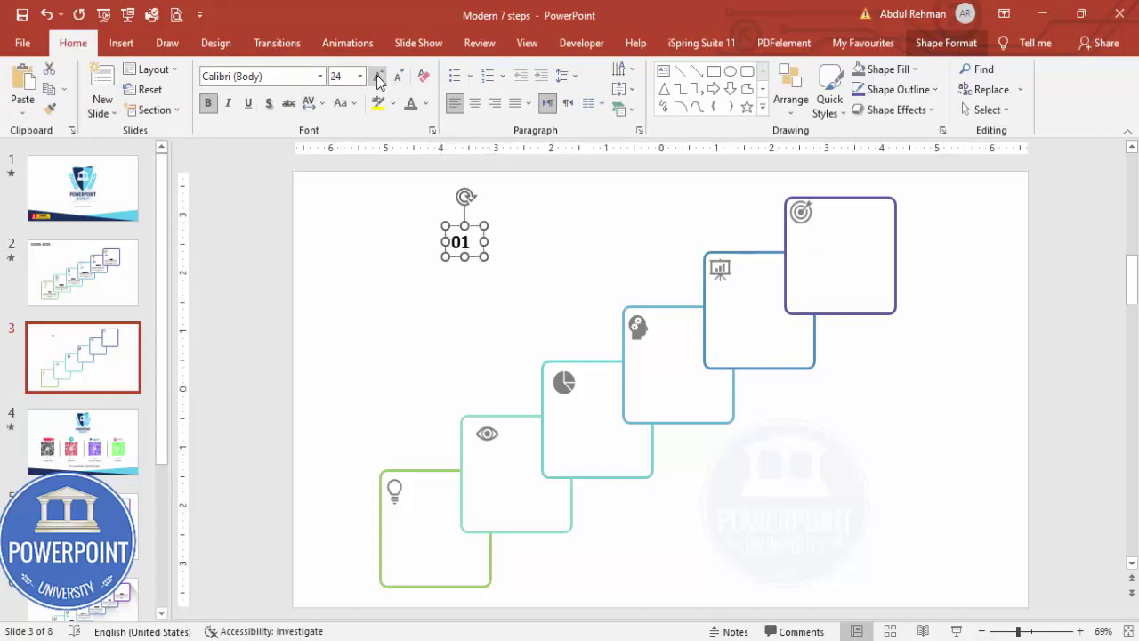
{"action": "left_click", "coordinate": [476, 103]}
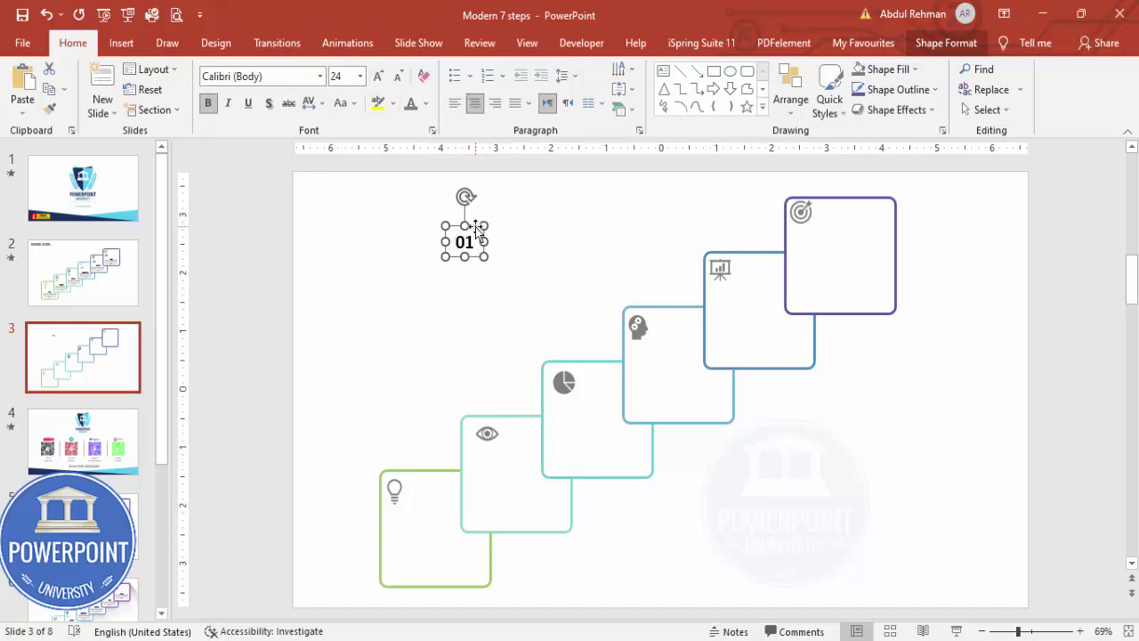
Step: Place the 01 label below the light bulb and put a duplicate below the icon in each of the other squares
{"action": "left_click_drag", "start_coordinate": [476, 230], "coordinate": [493, 468]}
{"action": "left_click", "coordinate": [445, 509]}
{"action": "key", "text": "ctrl+d"}
{"action": "left_click_drag", "start_coordinate": [584, 407], "coordinate": [811, 254]}
Step: Renumber the duplicated labels 02, 03, 04, 05 and 06 from the second square up to the topmost one
{"action": "left_click", "coordinate": [495, 453]}
{"action": "key", "text": "BackSpace"}
{"action": "type", "text": "2"}
{"action": "left_click", "coordinate": [566, 405]}
{"action": "type", "text": "3"}
{"action": "left_click", "coordinate": [637, 355]}
{"action": "type", "text": "4"}
{"action": "left_click", "coordinate": [721, 281]}
{"action": "type", "text": "5"}
{"action": "left_click", "coordinate": [805, 239]}
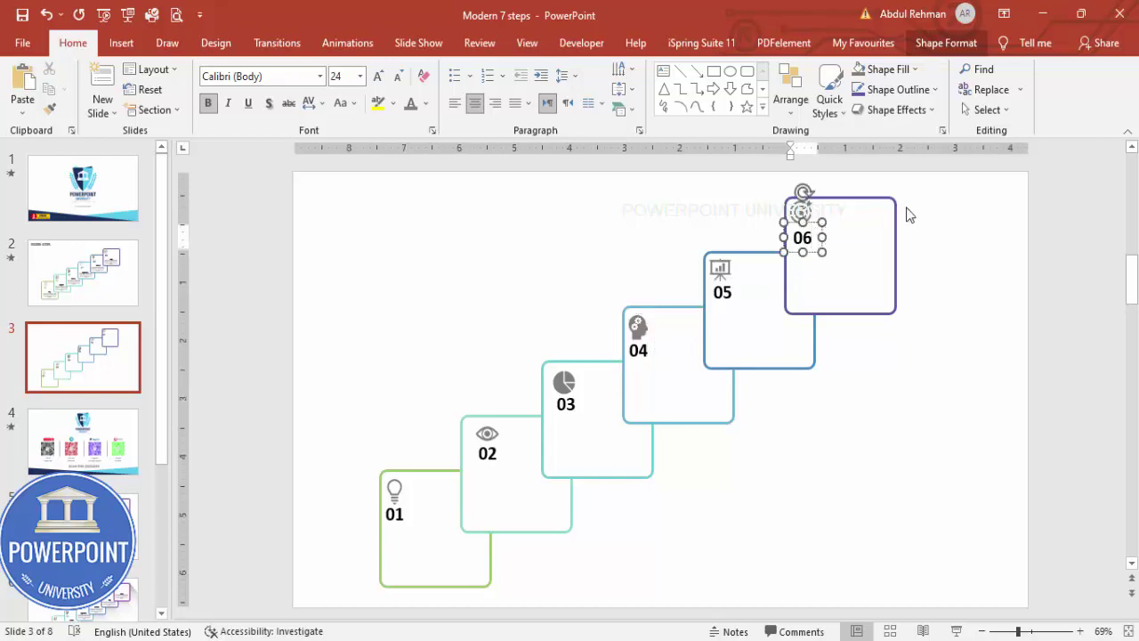
{"action": "left_click", "coordinate": [783, 451]}
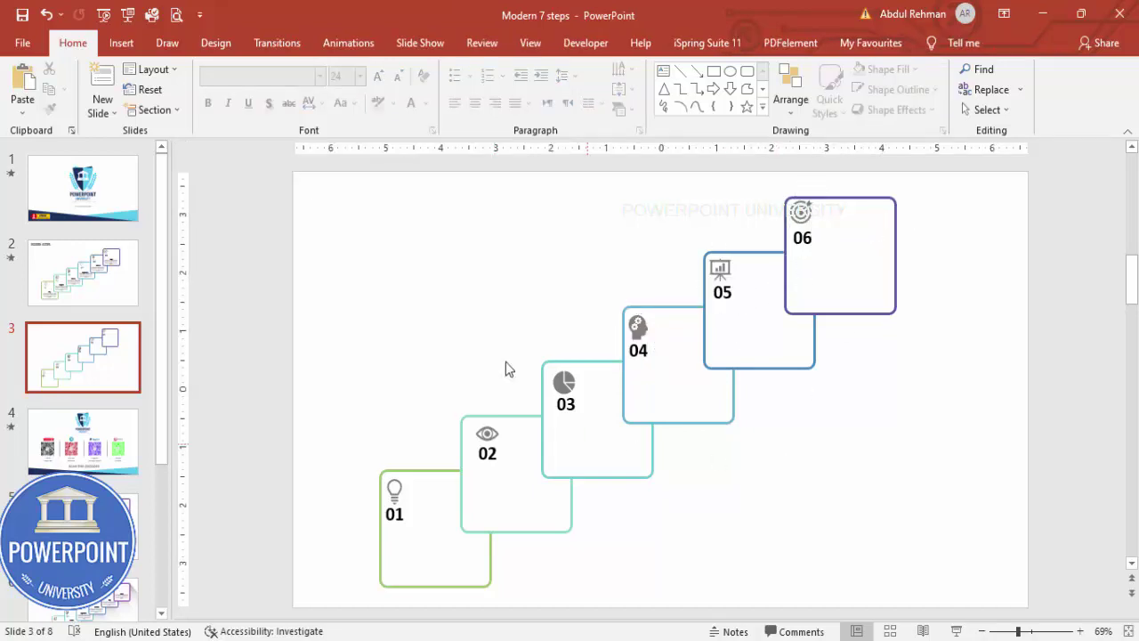
Step: Add a text box filled with =lorem(1) placeholder text and delete everything after "congue massa."
{"action": "left_click", "coordinate": [121, 44]}
{"action": "left_click", "coordinate": [718, 98]}
{"action": "left_click_drag", "start_coordinate": [381, 244], "coordinate": [524, 284]}
{"action": "type", "text": "=lorem"}
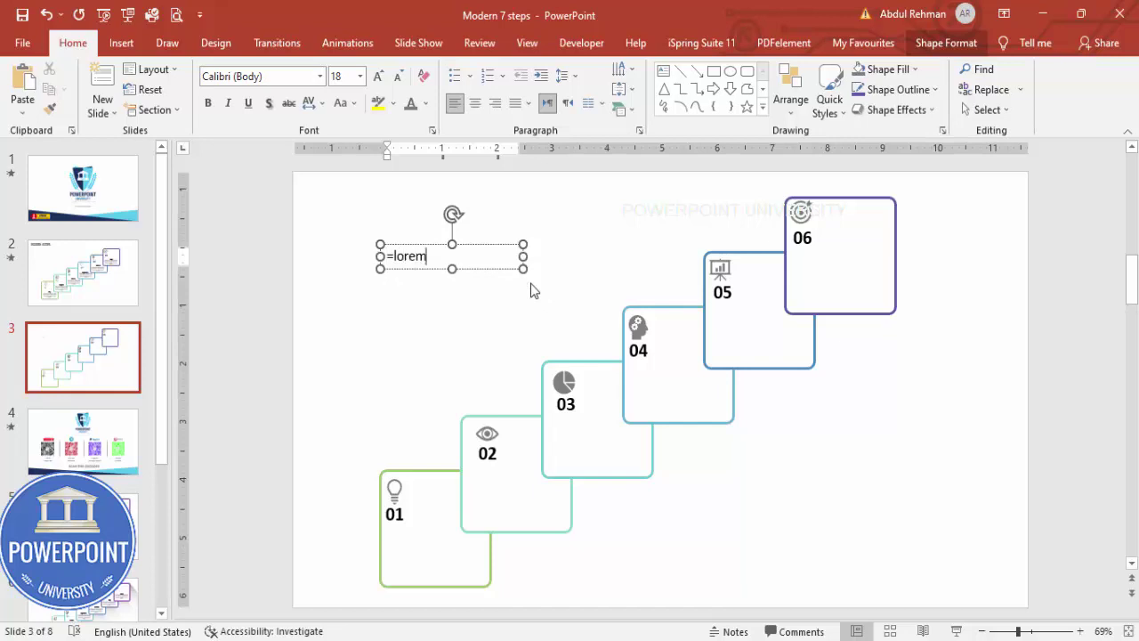
{"action": "type", "text": "(1)"}
{"action": "key", "text": "Return"}
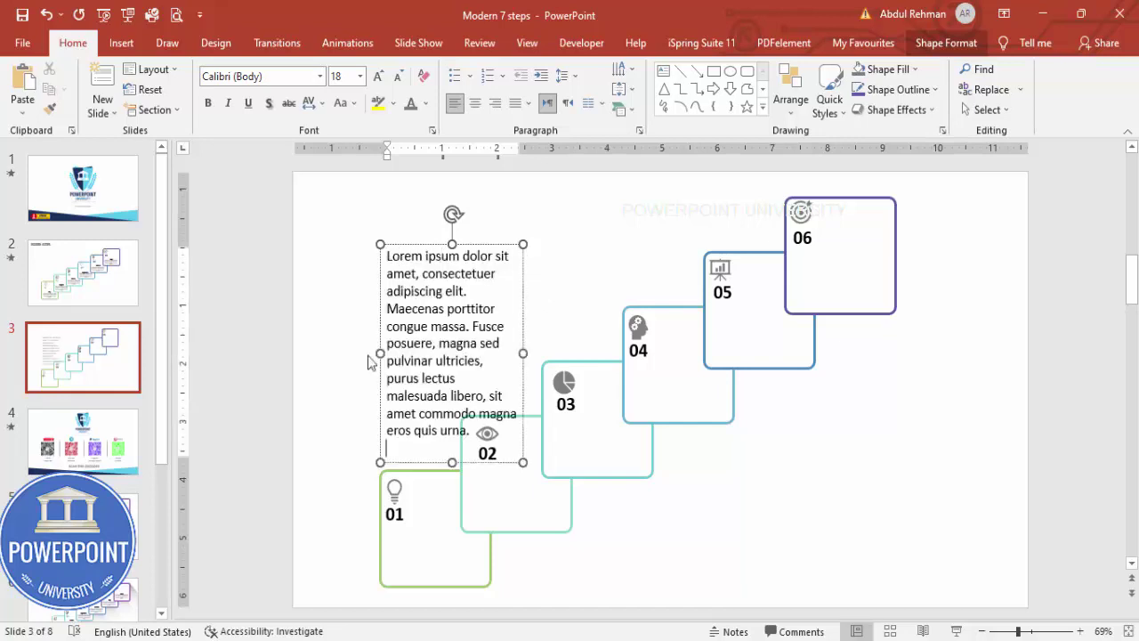
{"action": "left_click_drag", "start_coordinate": [474, 327], "coordinate": [615, 491]}
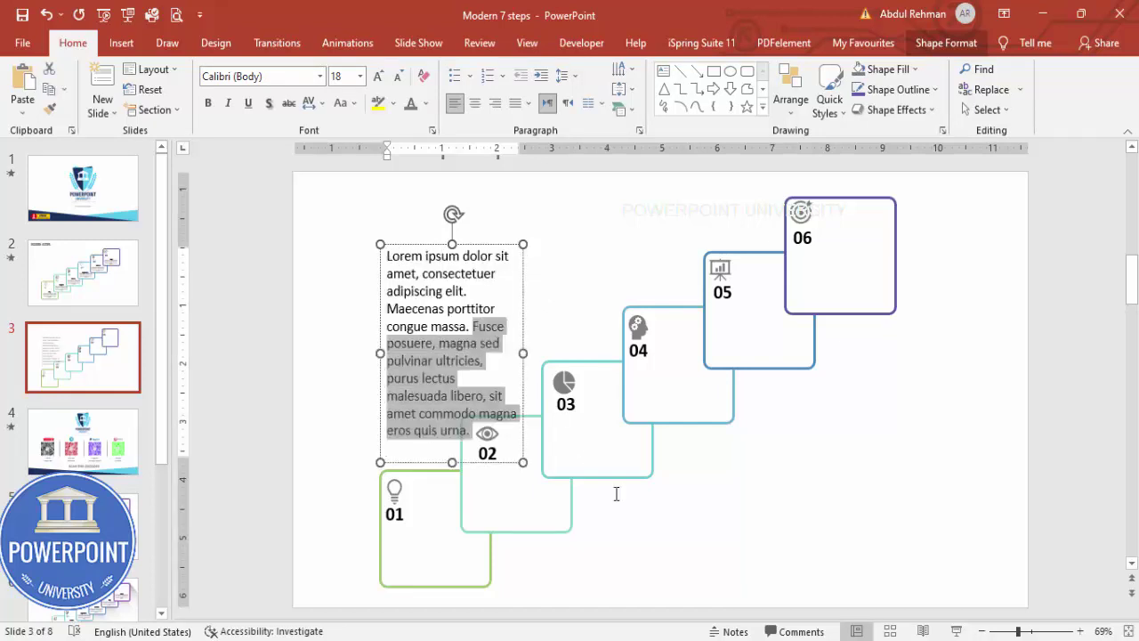
{"action": "key", "text": "Delete"}
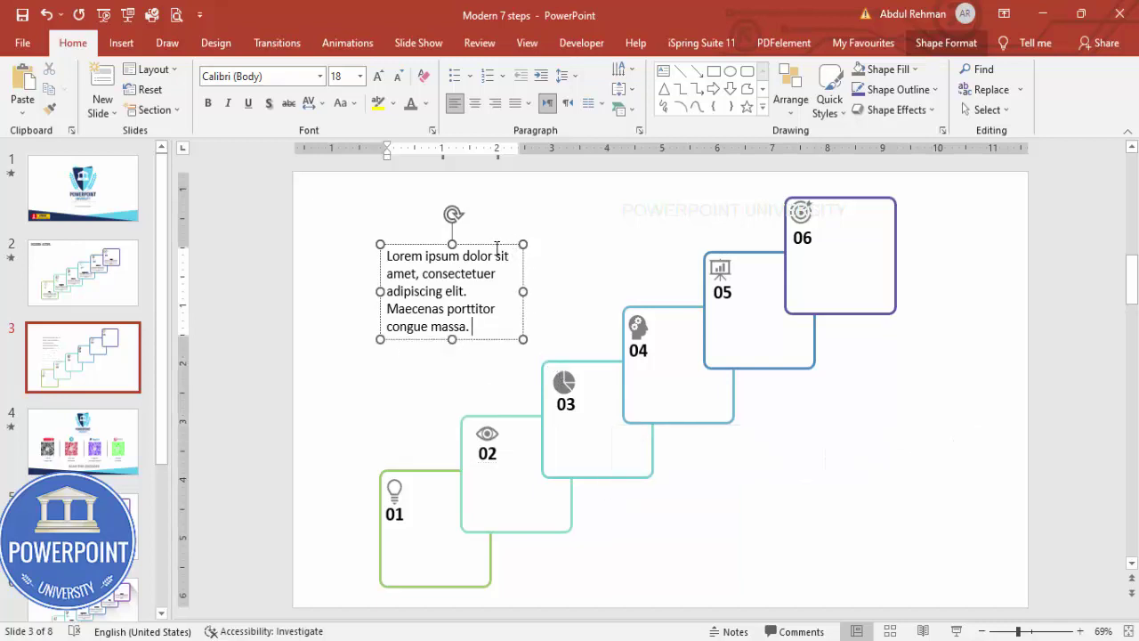
Step: Centre the placeholder text at 10 pt, narrow its box to the square's width and place a copy in the lower part of every square
{"action": "left_click", "coordinate": [497, 244]}
{"action": "left_click", "coordinate": [477, 106]}
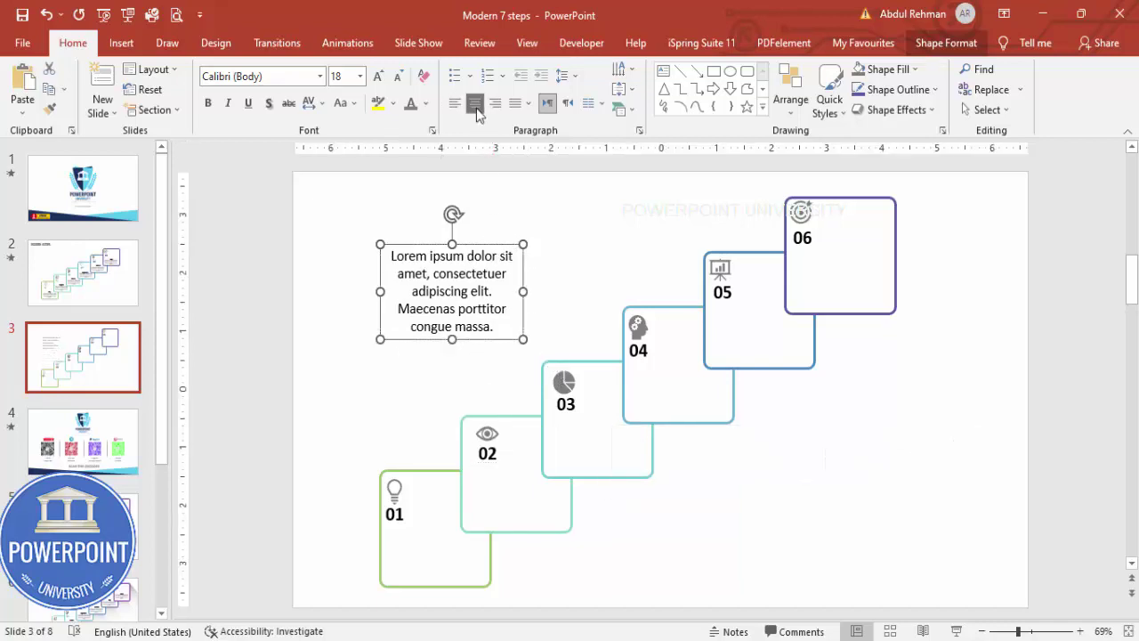
{"action": "left_click", "coordinate": [400, 78]}
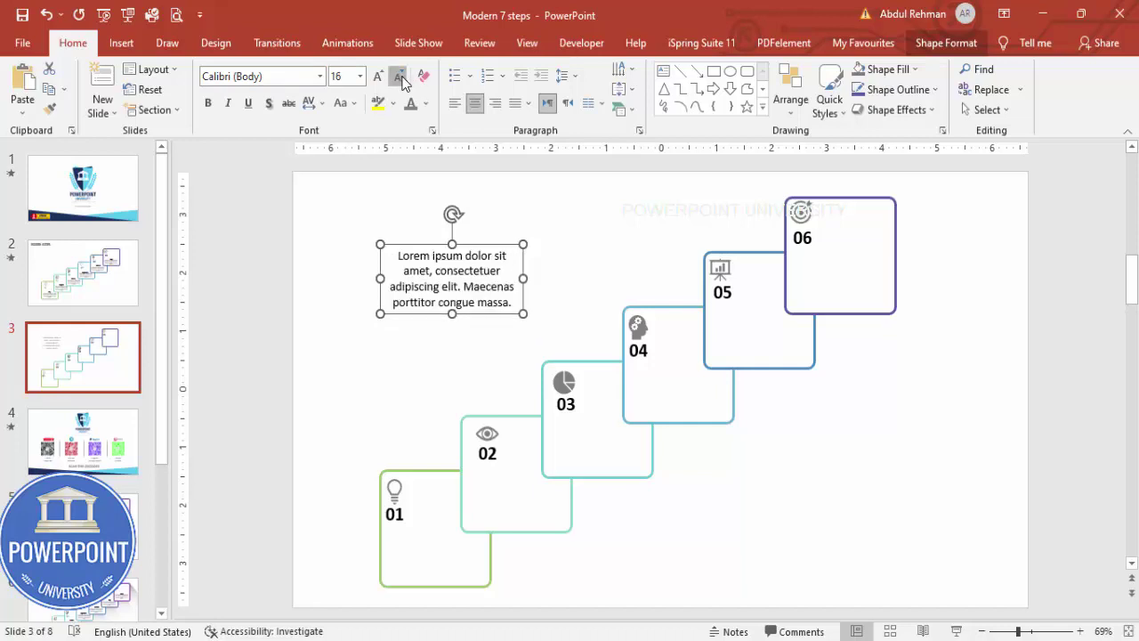
{"action": "left_click", "coordinate": [399, 78]}
{"action": "left_click", "coordinate": [400, 77]}
{"action": "left_click", "coordinate": [399, 77]}
{"action": "left_click", "coordinate": [400, 78]}
{"action": "left_click", "coordinate": [400, 77]}
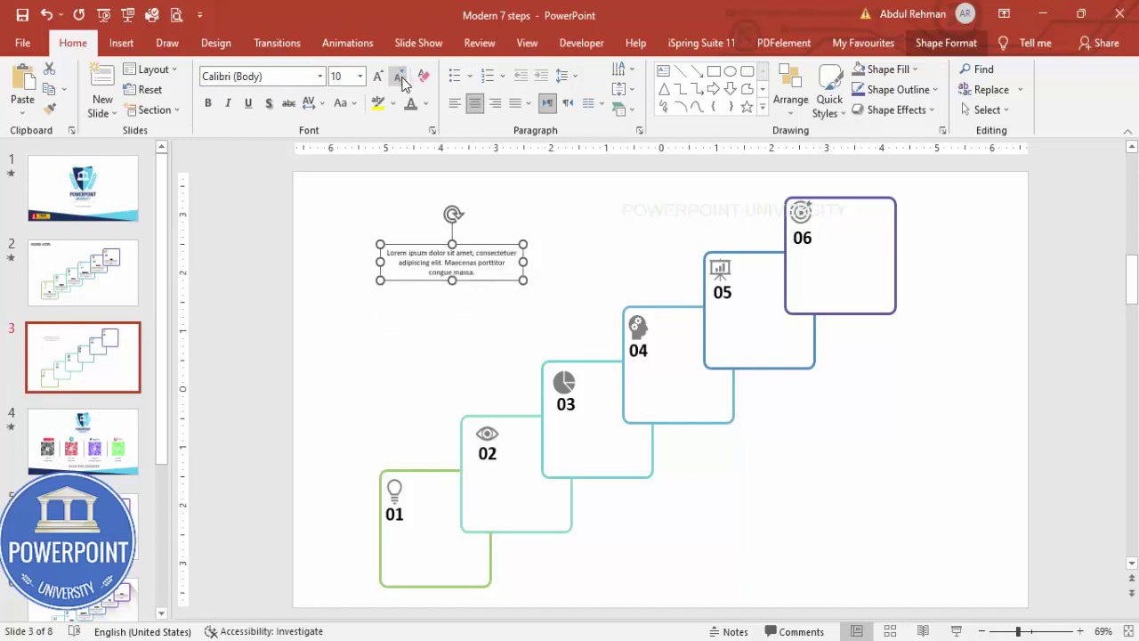
{"action": "left_click_drag", "start_coordinate": [523, 265], "coordinate": [872, 264]}
{"action": "left_click", "coordinate": [818, 427]}
Step: Add a text box reading TITLE in the empty area above the lowest square
{"action": "left_click", "coordinate": [121, 42]}
{"action": "left_click", "coordinate": [720, 89]}
{"action": "left_click_drag", "start_coordinate": [394, 342], "coordinate": [475, 365]}
{"action": "type", "text": "TITLE"}
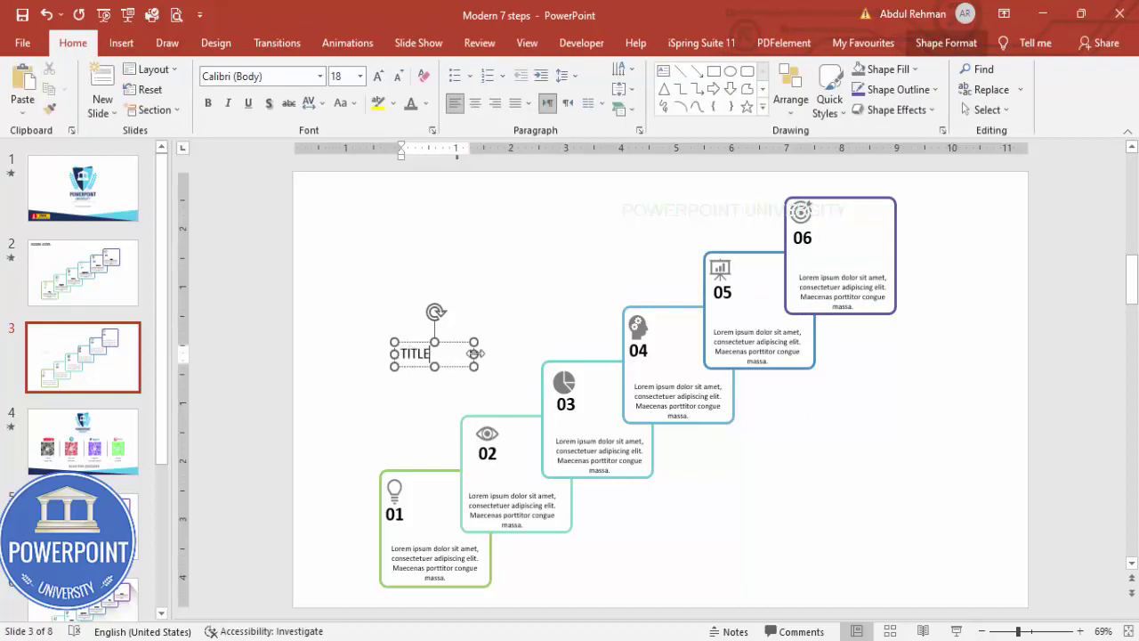
Step: Format the TITLE text as bold, centred and 16 pt, and place a copy above the description in each of the six squares
{"action": "left_click", "coordinate": [447, 341]}
{"action": "left_click", "coordinate": [474, 104]}
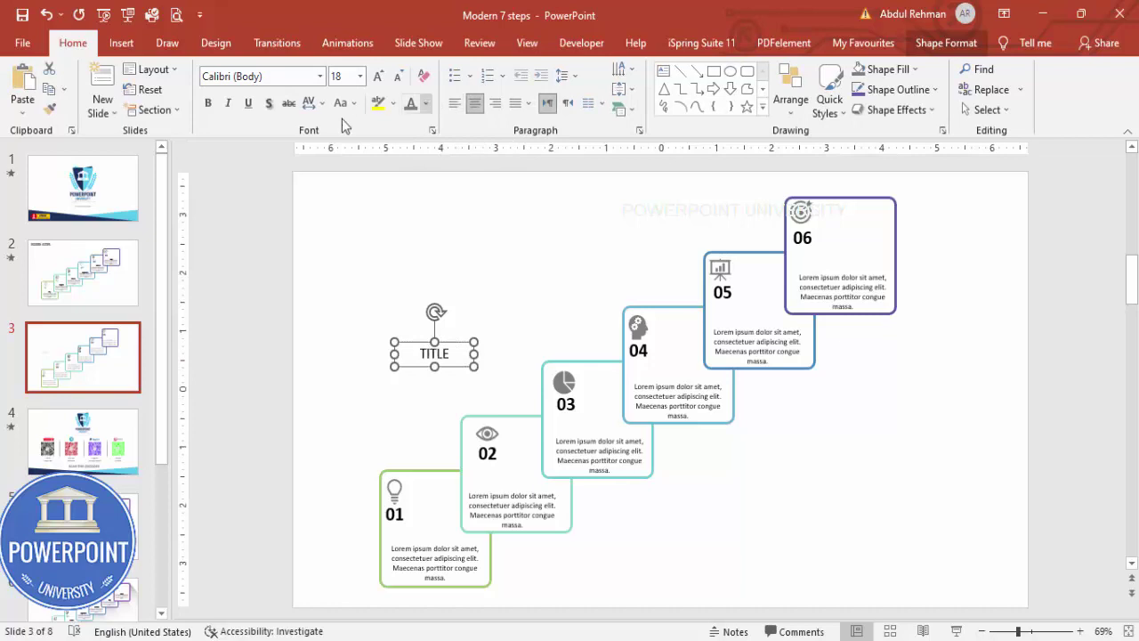
{"action": "left_click", "coordinate": [207, 103]}
{"action": "left_click", "coordinate": [397, 79]}
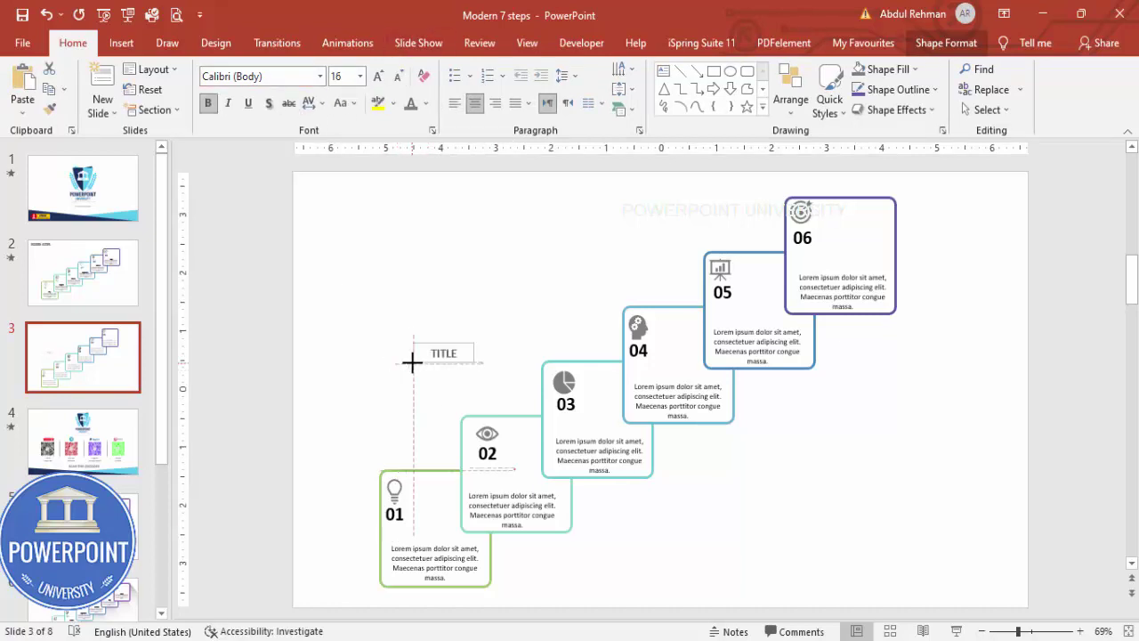
{"action": "left_click_drag", "start_coordinate": [455, 349], "coordinate": [849, 250]}
{"action": "left_click", "coordinate": [901, 394]}
Step: Group the lowest square with its light bulb icon, 01 label, title and description
{"action": "left_click_drag", "start_coordinate": [320, 415], "coordinate": [477, 632]}
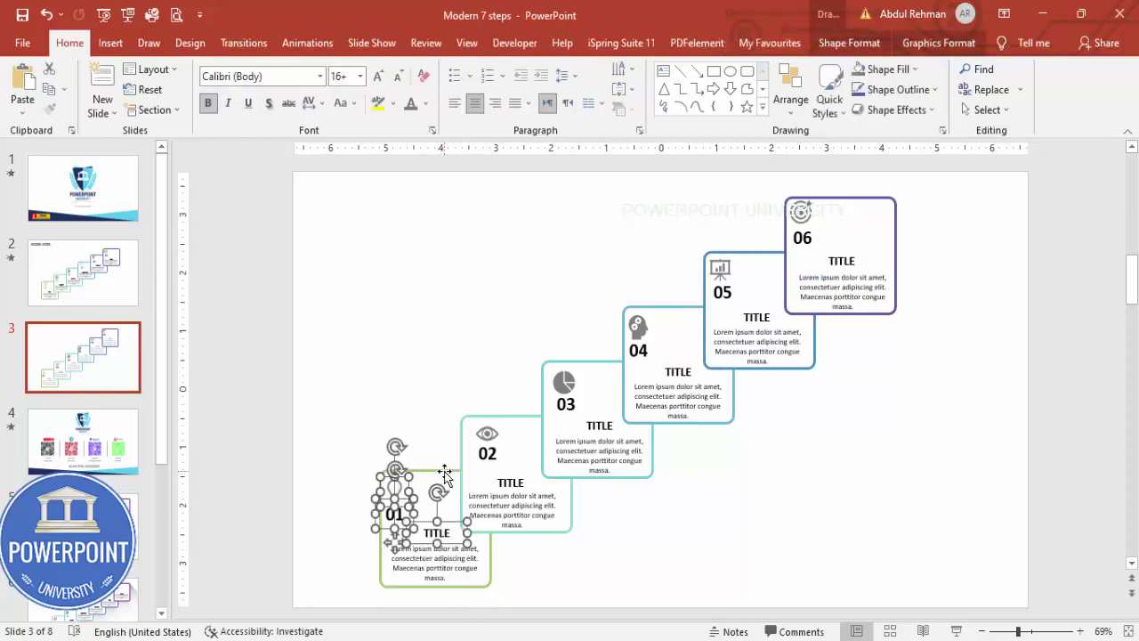
{"action": "left_click", "coordinate": [479, 574], "text": "shift"}
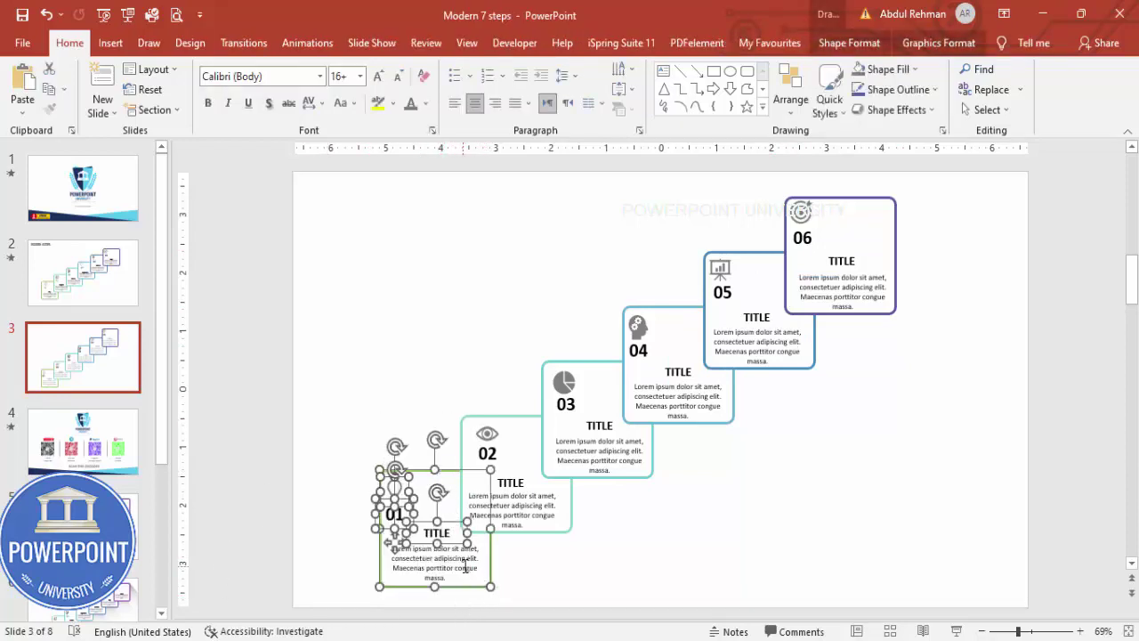
{"action": "left_click", "coordinate": [465, 567], "text": "shift"}
{"action": "key", "text": "ctrl+g"}
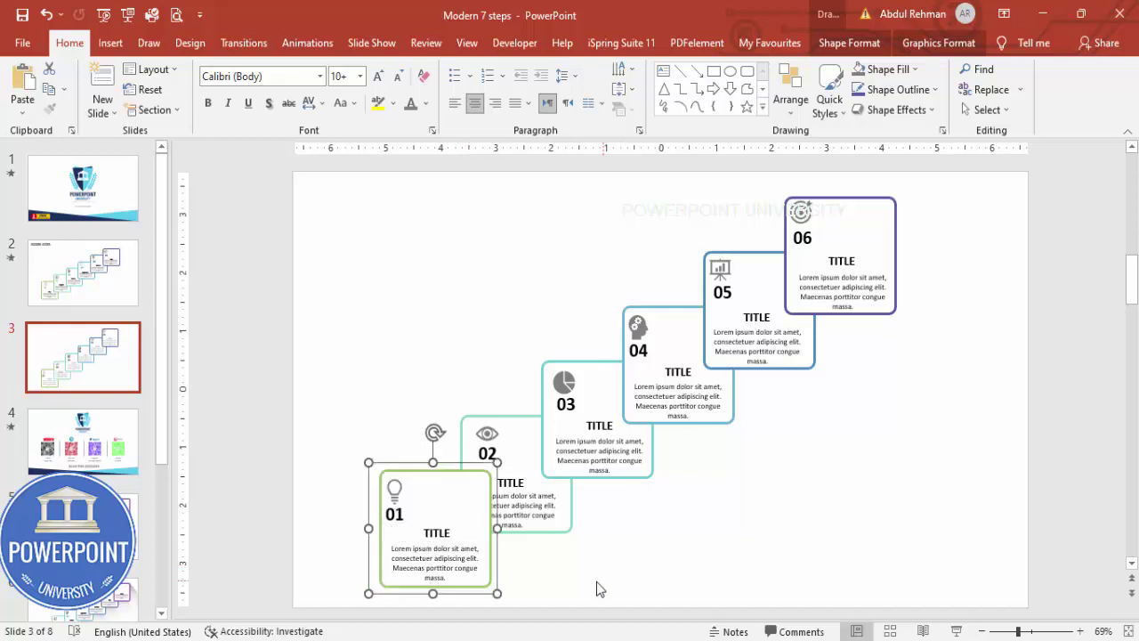
{"action": "left_click", "coordinate": [411, 422]}
Step: Group the second square with its eye icon, 02 label, title and description
{"action": "left_click_drag", "start_coordinate": [425, 361], "coordinate": [609, 594]}
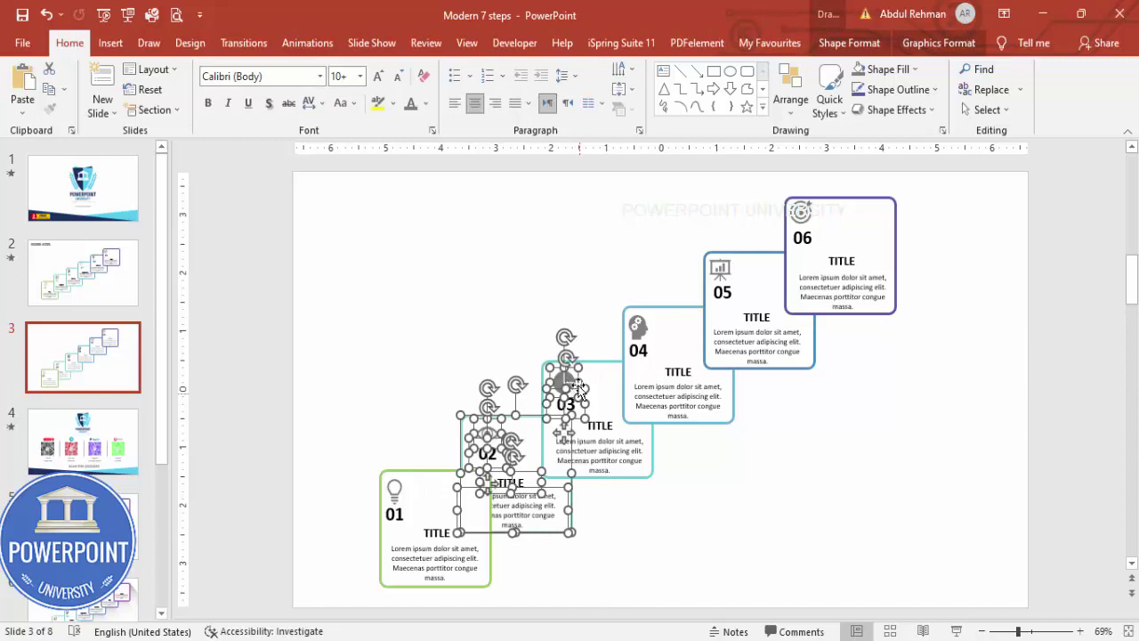
{"action": "left_click_drag", "start_coordinate": [411, 372], "coordinate": [556, 576]}
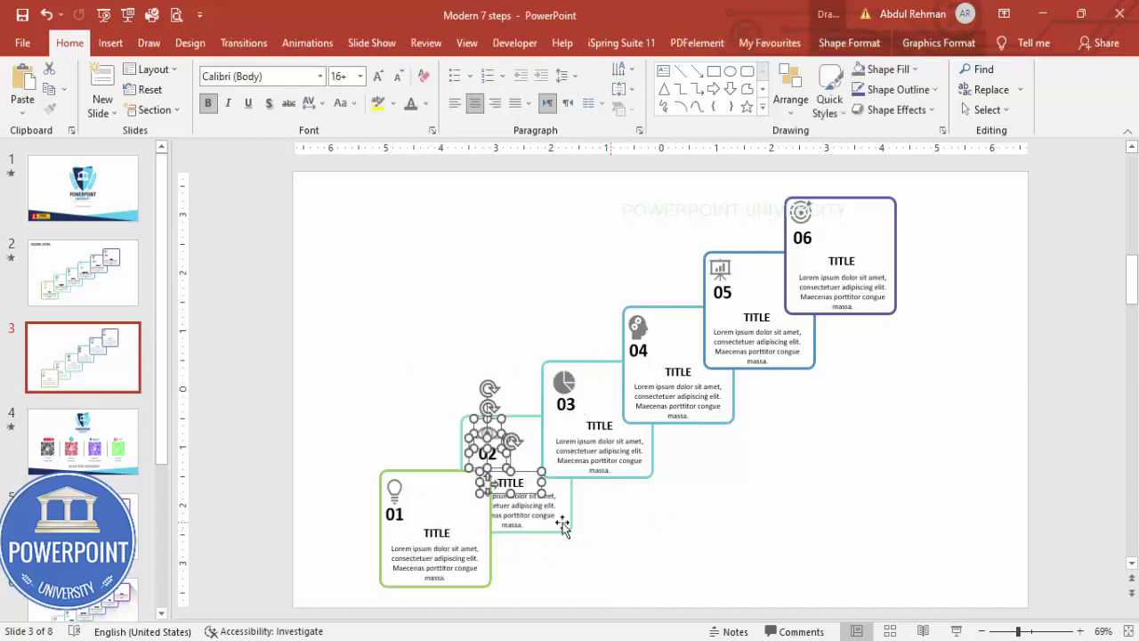
{"action": "left_click", "coordinate": [534, 514], "text": "shift"}
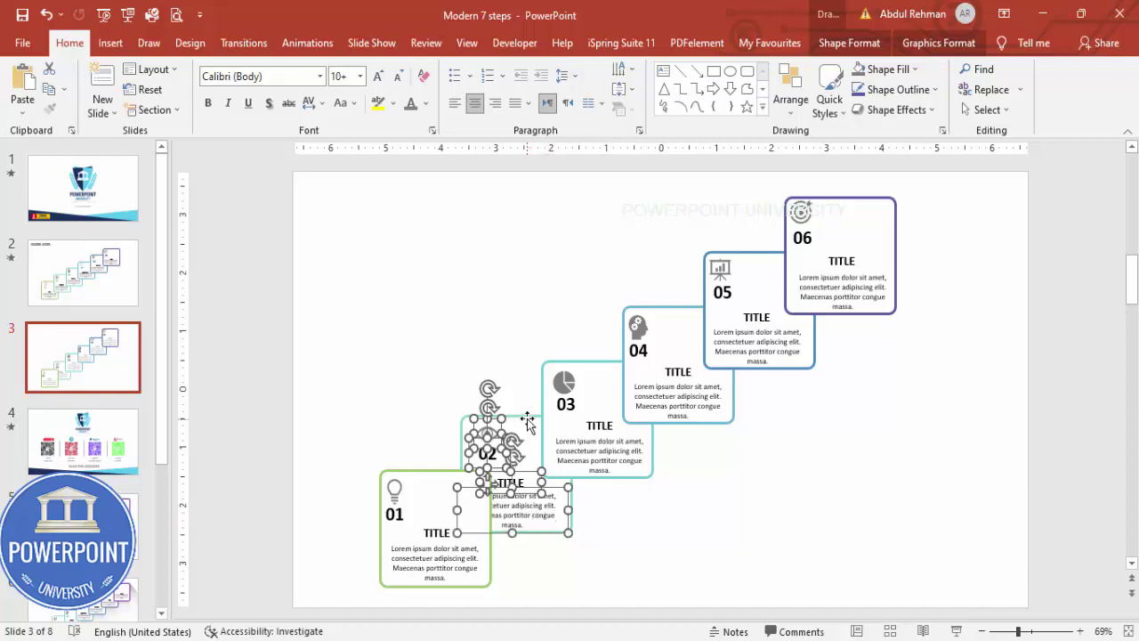
{"action": "key", "text": "ctrl+g"}
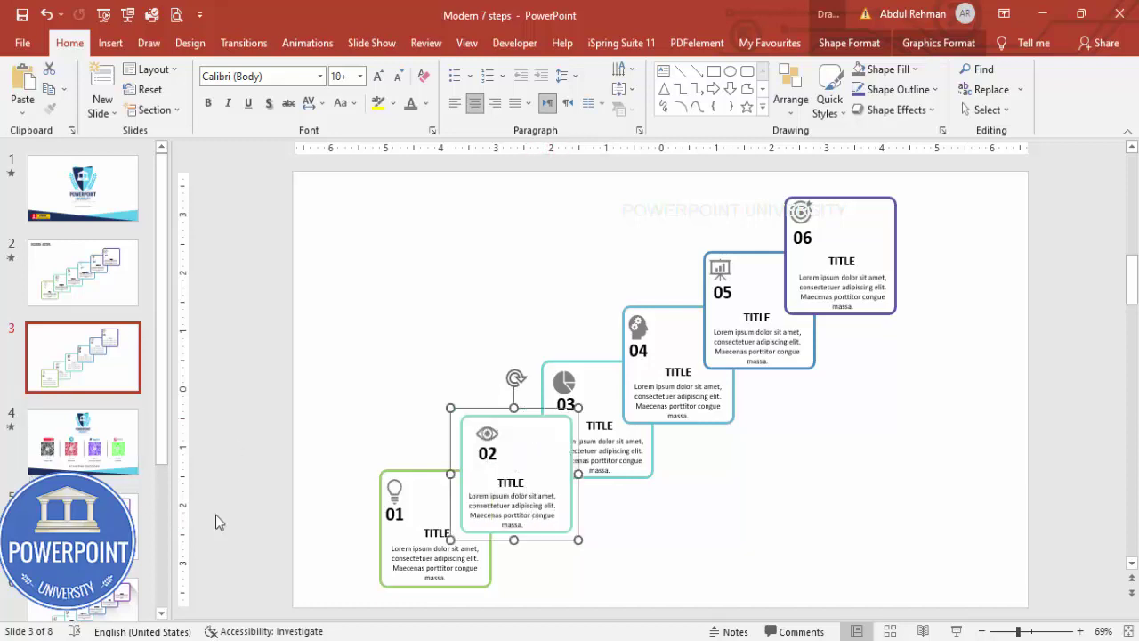
{"action": "left_click", "coordinate": [657, 541]}
Step: Group the third square with its pie chart icon, 03 label, title and description
{"action": "left_click_drag", "start_coordinate": [528, 302], "coordinate": [637, 591]}
{"action": "left_click", "coordinate": [610, 452], "text": "shift"}
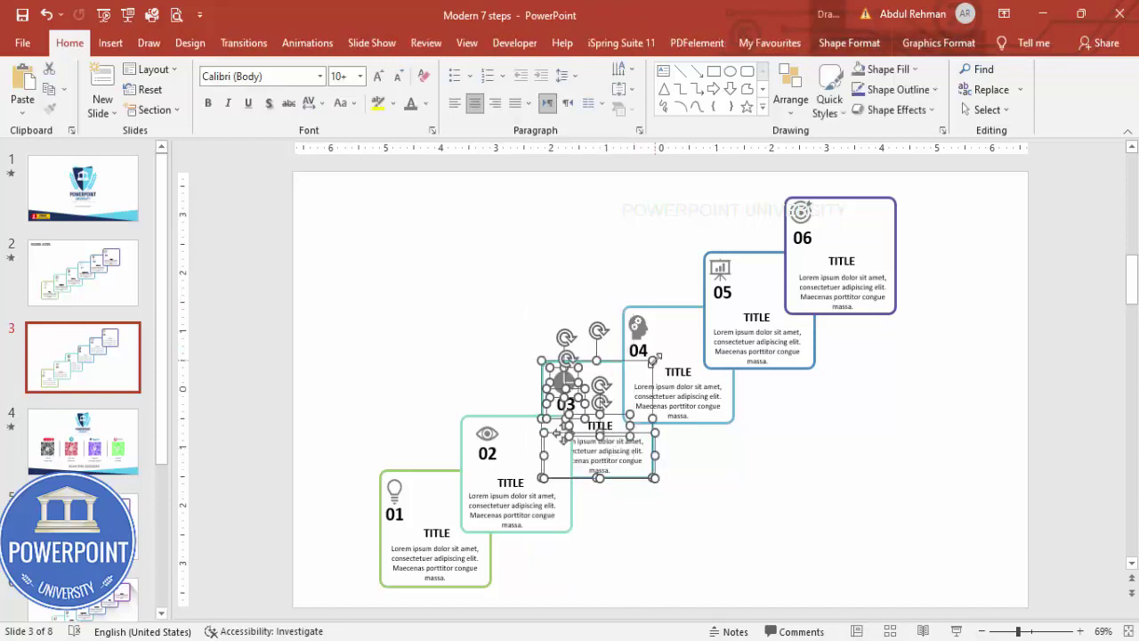
{"action": "key", "text": "ctrl+g"}
{"action": "left_click", "coordinate": [756, 472]}
Step: Group the fourth square with its head-with-gears icon, 04 label, title and description
{"action": "left_click_drag", "start_coordinate": [596, 251], "coordinate": [705, 513]}
{"action": "left_click", "coordinate": [712, 392], "text": "shift"}
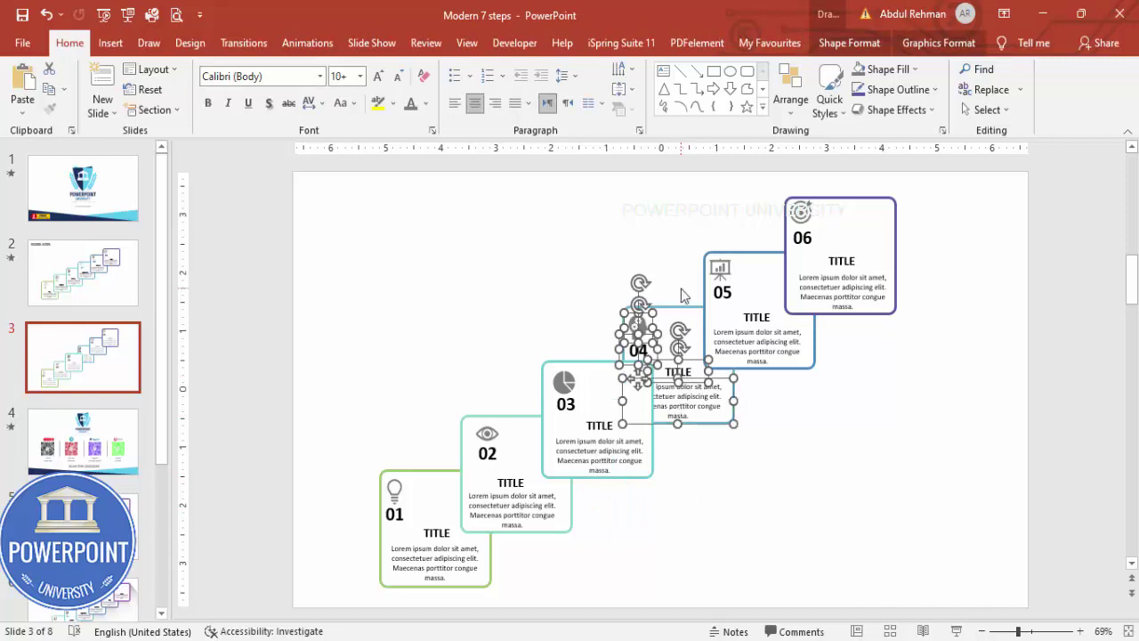
{"action": "left_click", "coordinate": [687, 307], "text": "shift"}
{"action": "key", "text": "ctrl+g"}
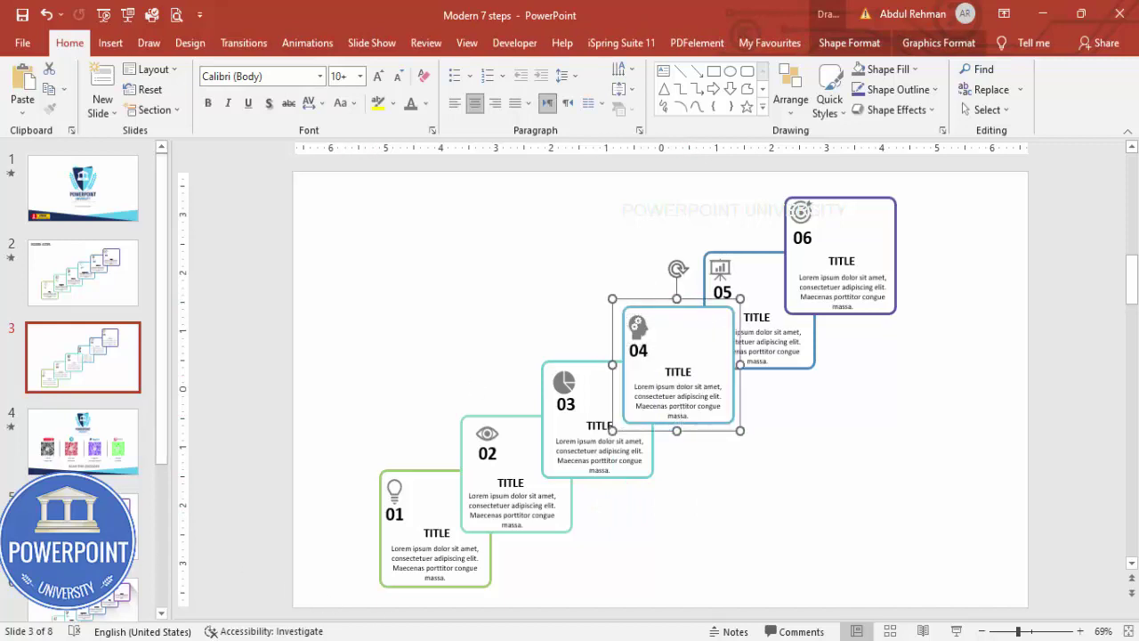
Step: Group the fifth square with its chart board icon, 05 label and texts, and the sixth with its target icon, 06 label and texts
{"action": "left_click", "coordinate": [798, 478]}
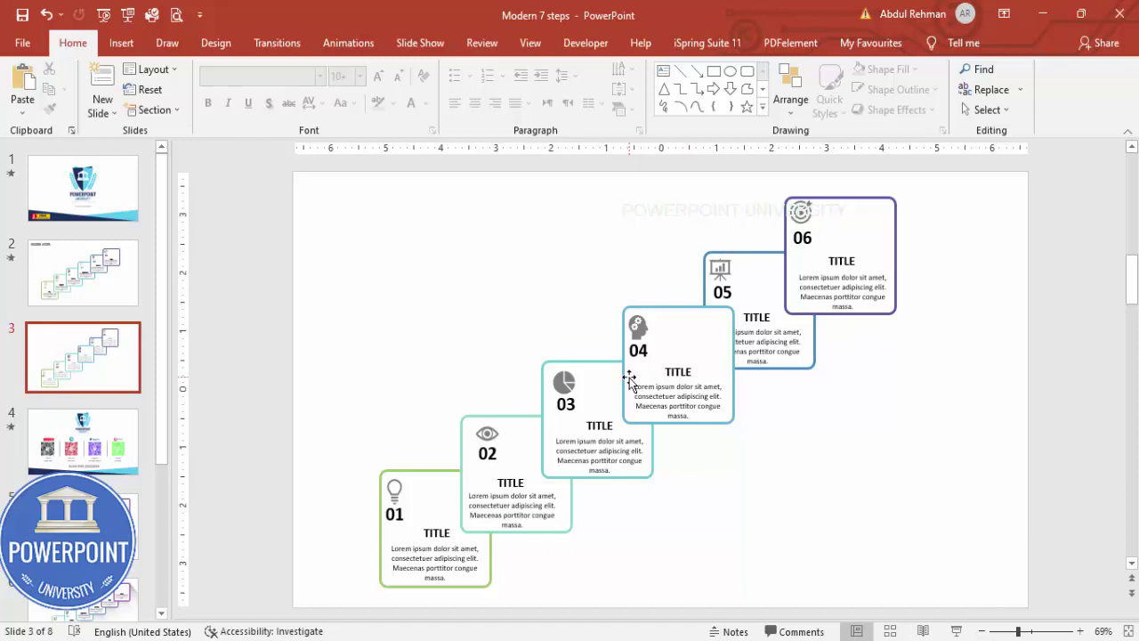
{"action": "key", "text": "ctrl+z"}
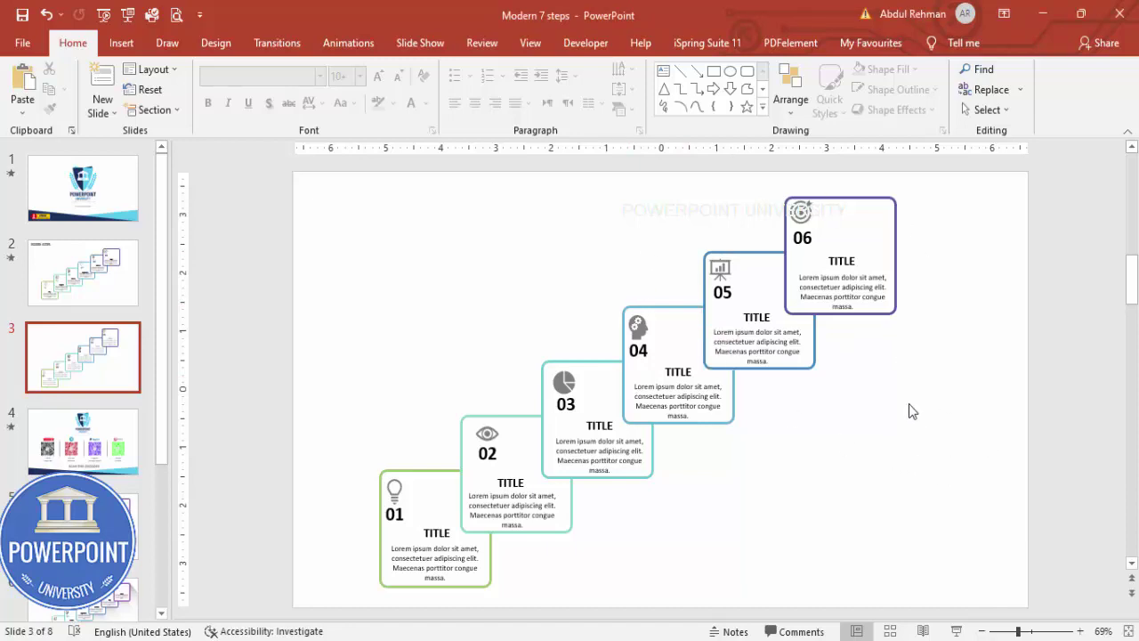
Step: Show the Animation Pane and add a Fly In entrance animation from the top to all six grouped squares
{"action": "key", "text": "ctrl+a"}
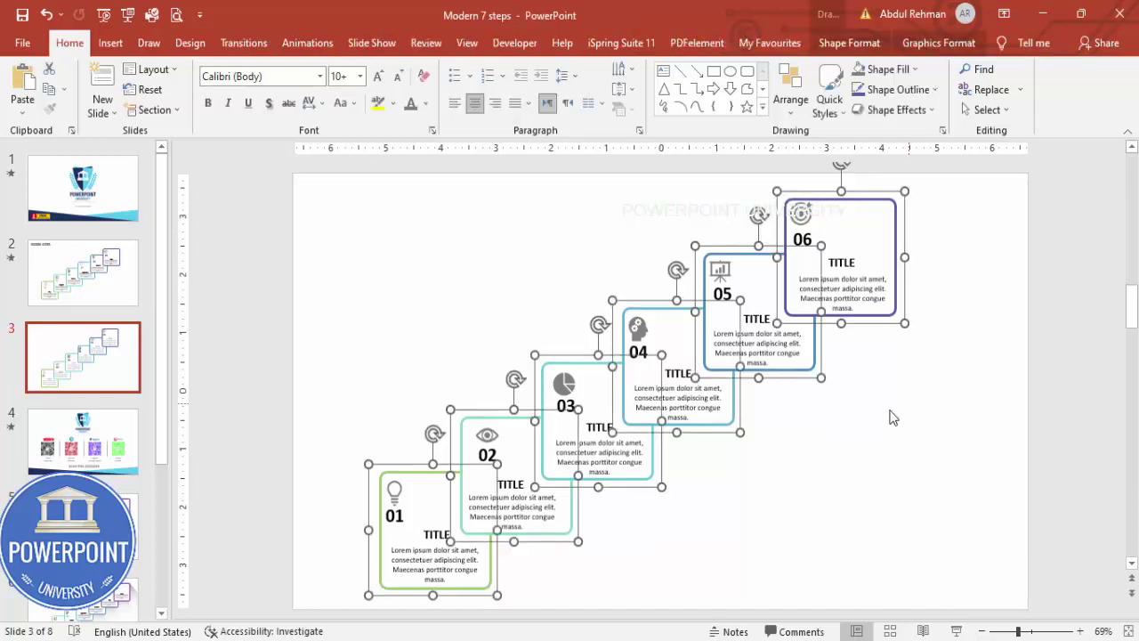
{"action": "left_click", "coordinate": [306, 45]}
{"action": "left_click", "coordinate": [805, 70]}
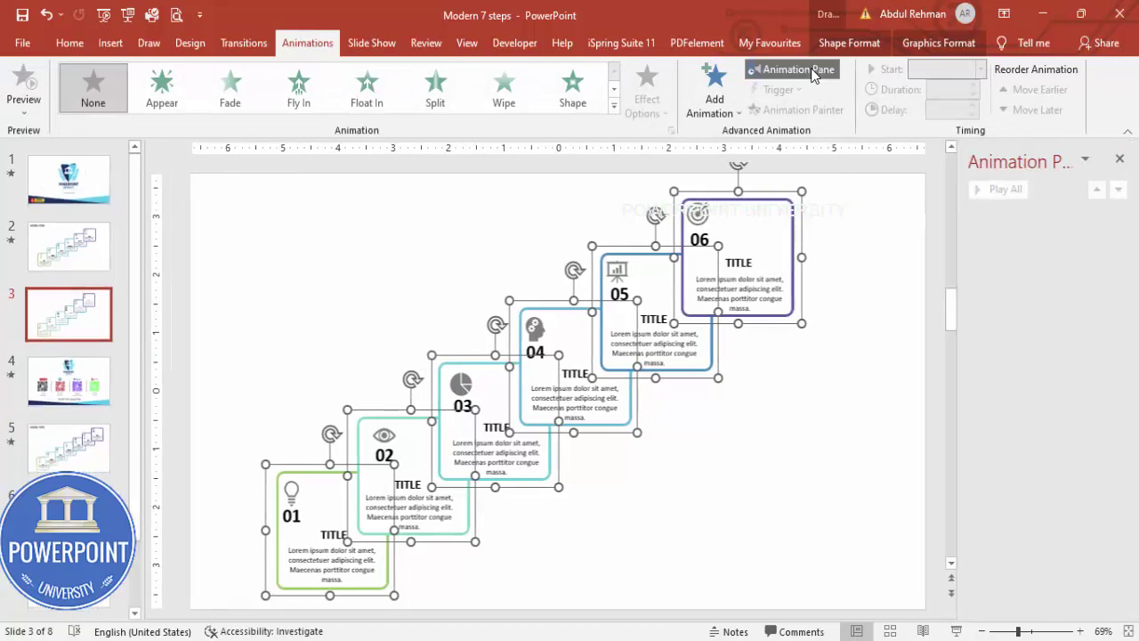
{"action": "left_click", "coordinate": [716, 114]}
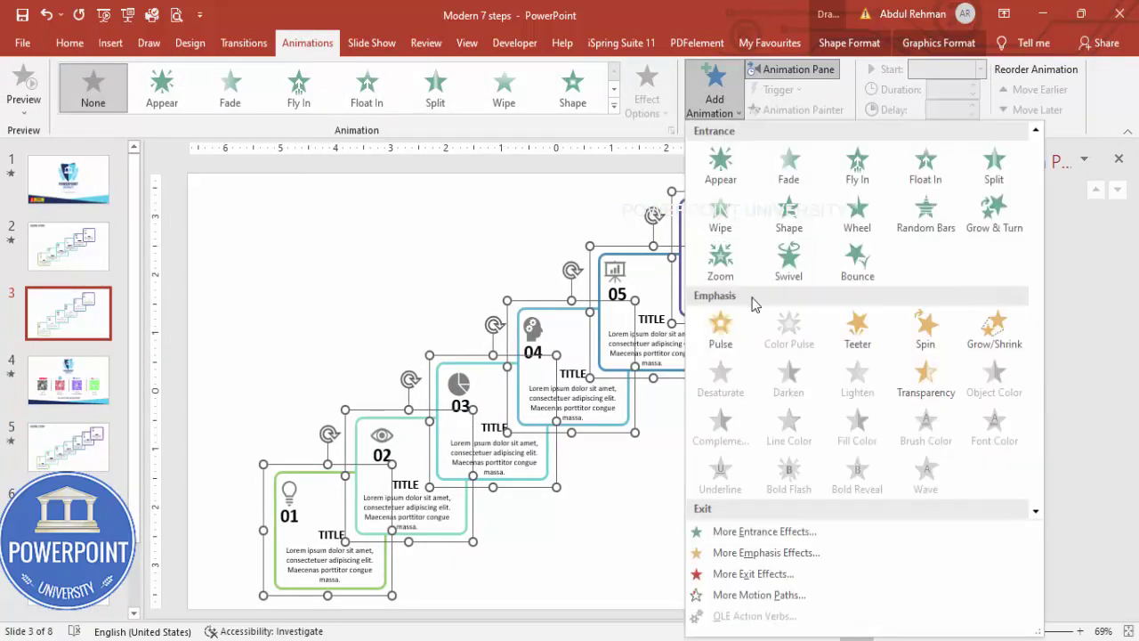
{"action": "left_click", "coordinate": [857, 165]}
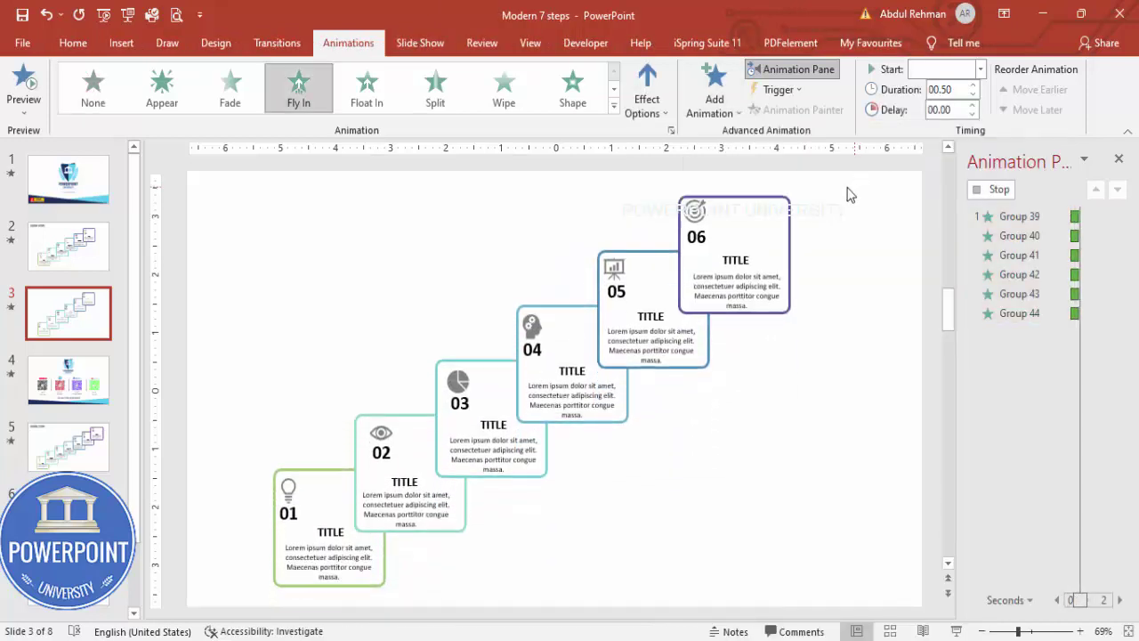
{"action": "left_click", "coordinate": [647, 99]}
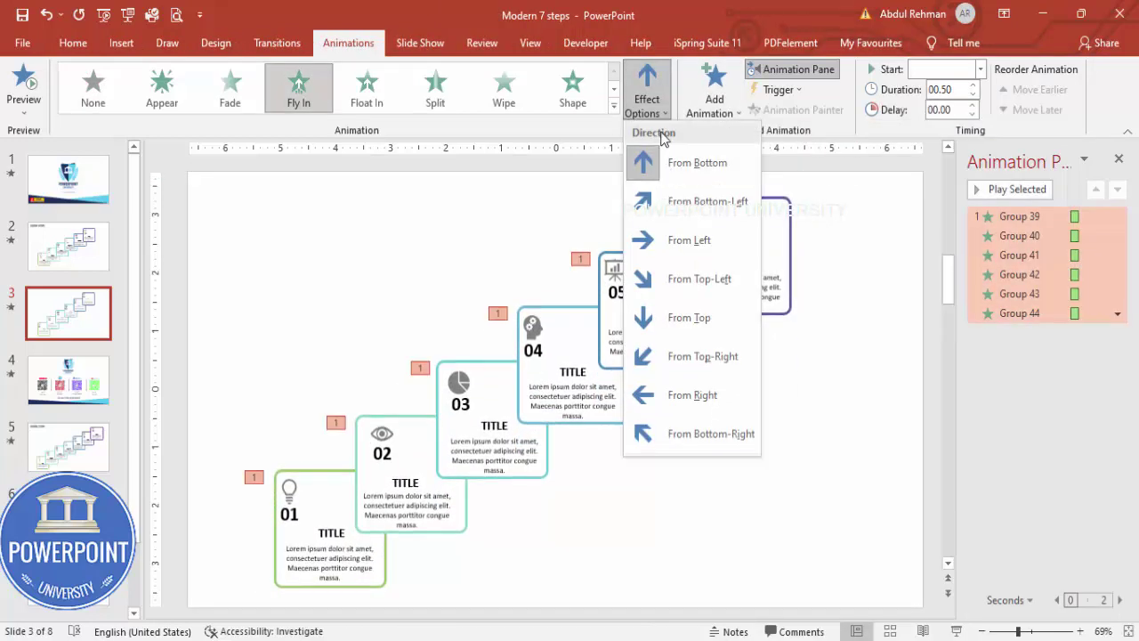
{"action": "left_click", "coordinate": [715, 322]}
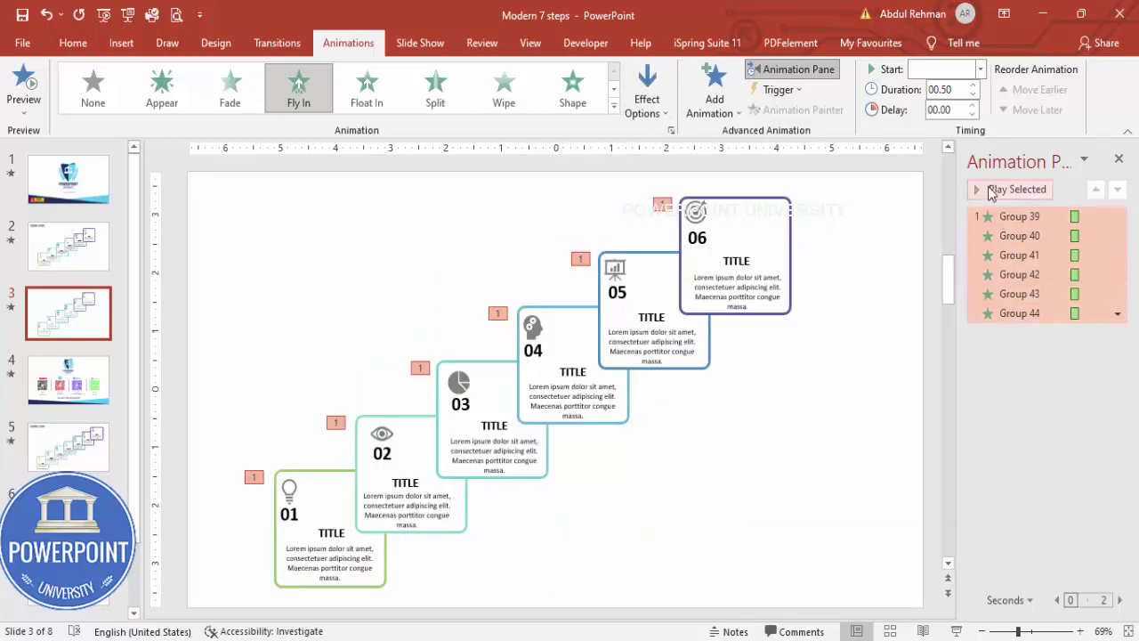
Step: Set all six Fly In animations to start On Click with a bounce end of 0.25 sec
{"action": "left_click", "coordinate": [981, 71]}
{"action": "left_click", "coordinate": [931, 89]}
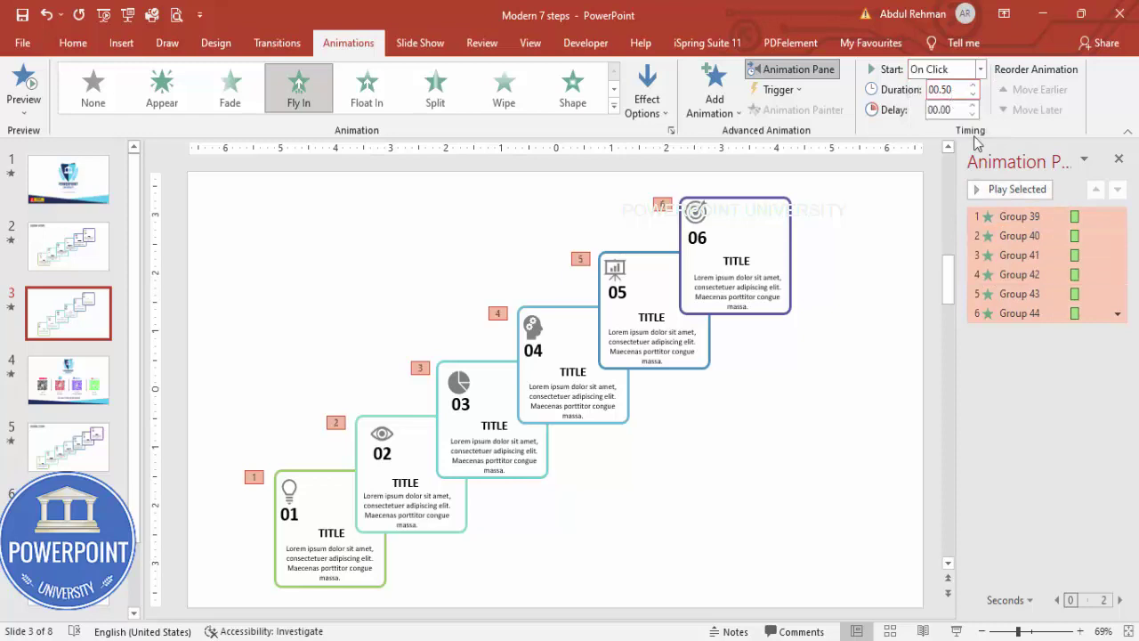
{"action": "right_click", "coordinate": [1019, 234]}
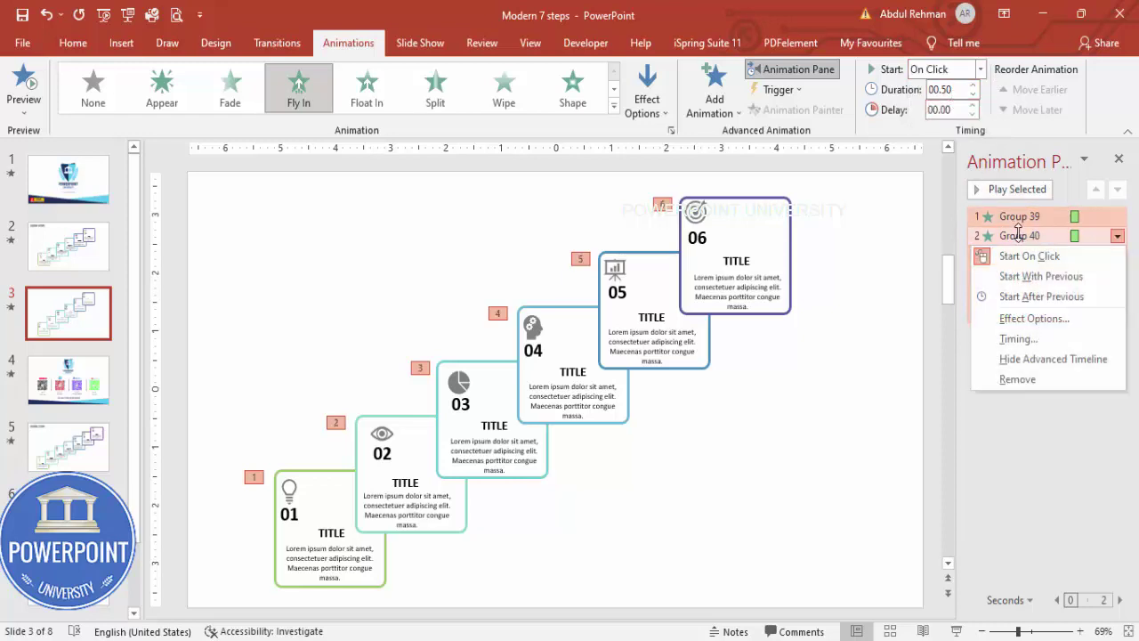
{"action": "left_click", "coordinate": [1034, 319]}
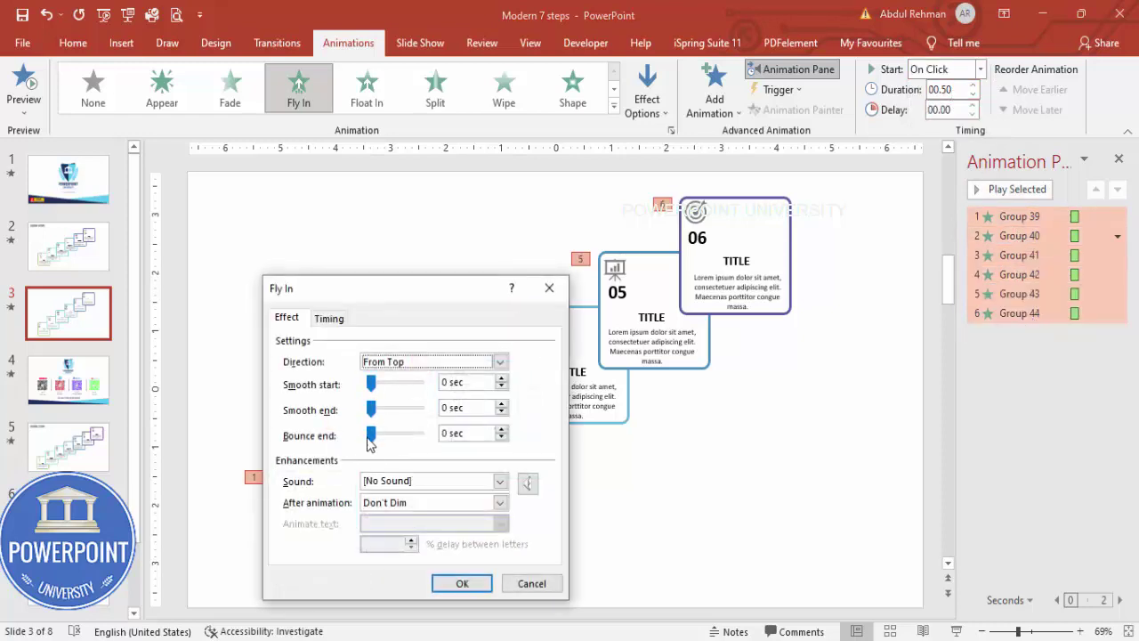
{"action": "left_click_drag", "start_coordinate": [371, 443], "coordinate": [397, 441]}
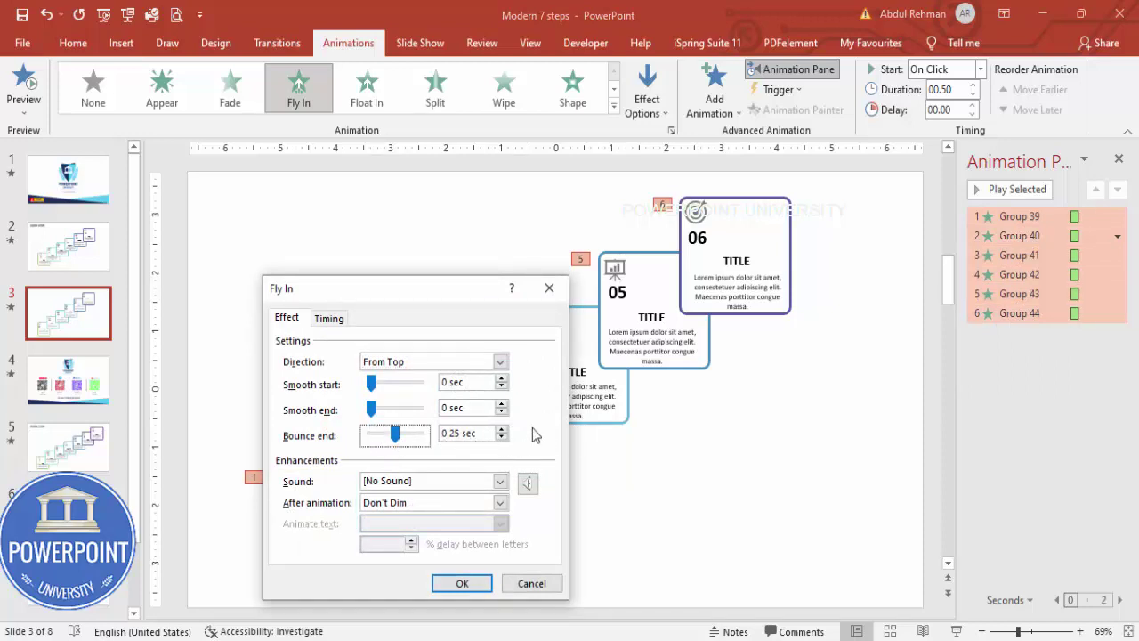
{"action": "left_click", "coordinate": [462, 584]}
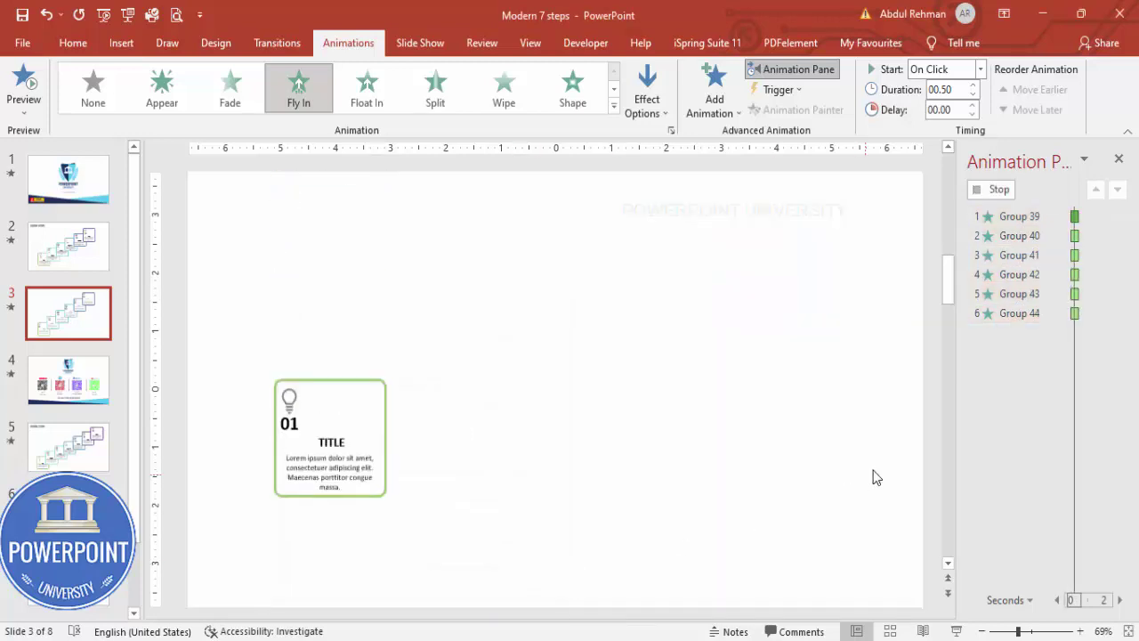